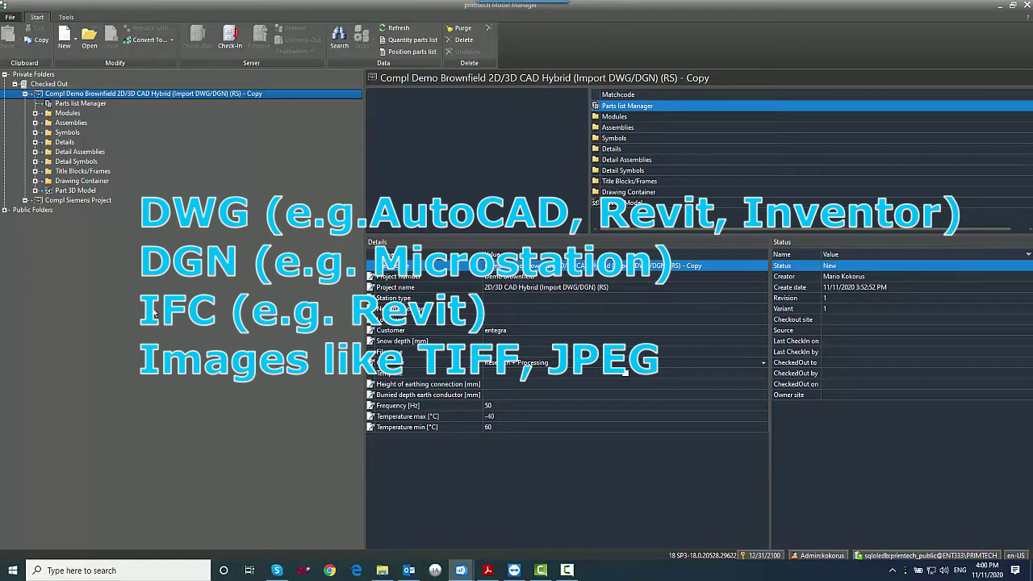
click(74, 154)
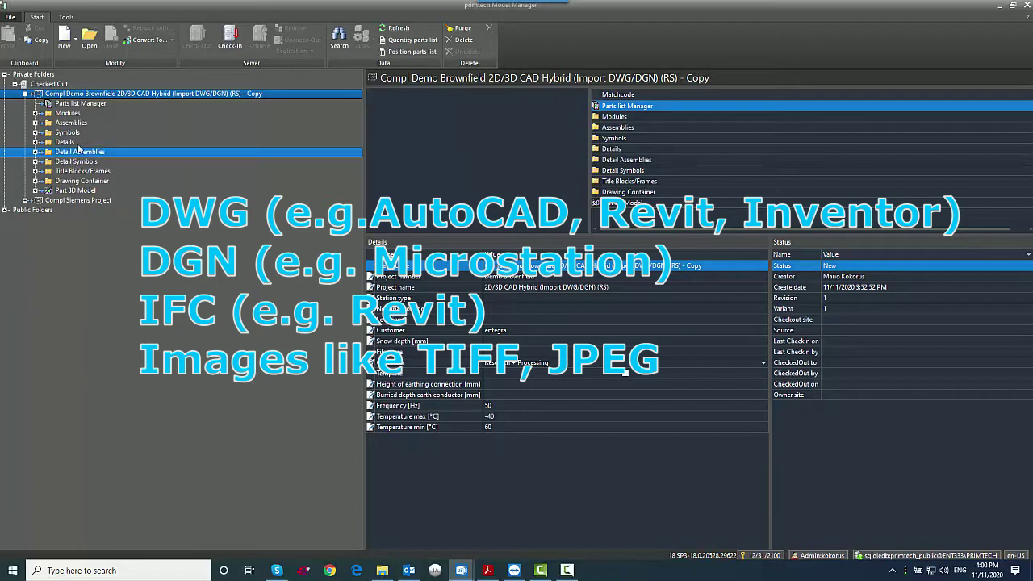
click(67, 132)
click(68, 113)
click(80, 171)
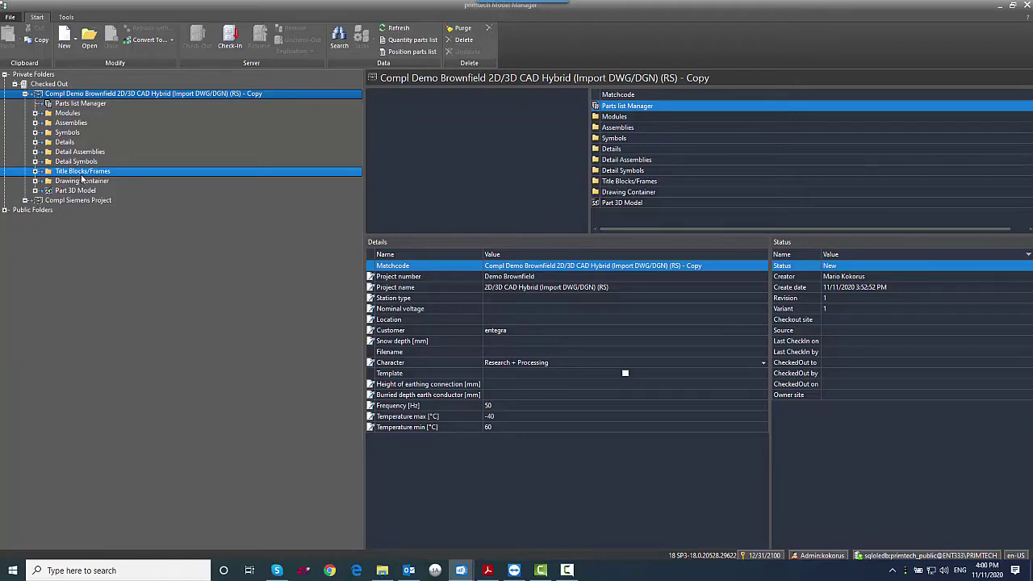
- Expand the project's Symbols, 123kV, Device DWG/DGN and D2 Import folders and open Symbol groundview (2D Import)
double_click(67, 132)
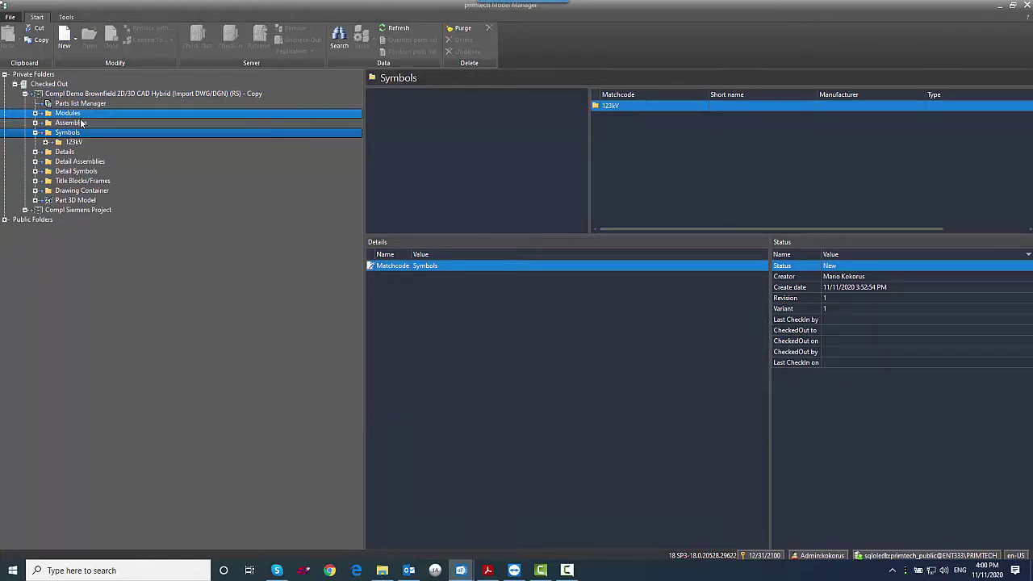
double_click(73, 142)
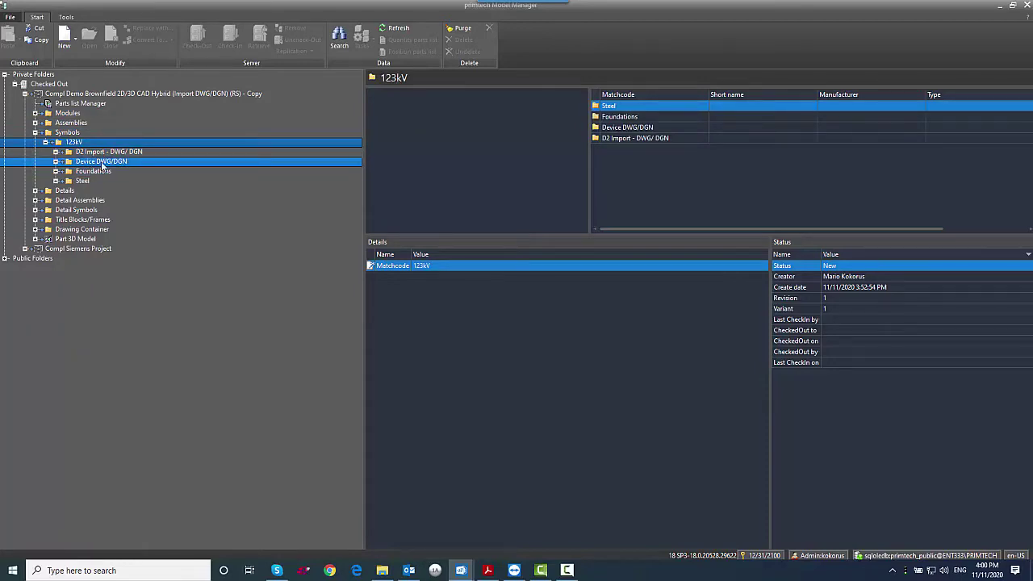
double_click(102, 161)
double_click(106, 153)
click(110, 162)
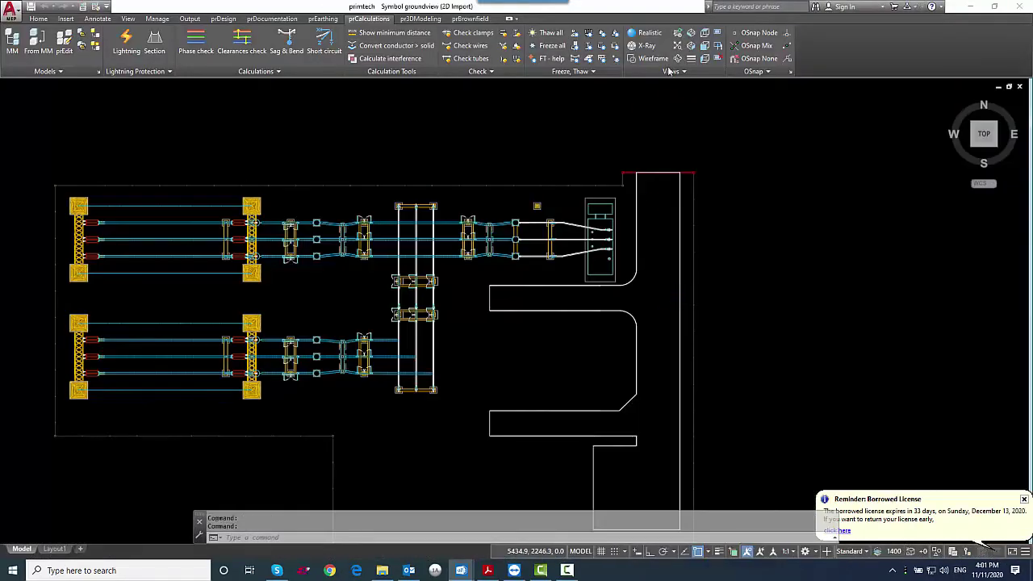
- Inspect the imported 2D groundview from an isometric angle and locate the primtech-Insert command for importing DWG files
click(695, 33)
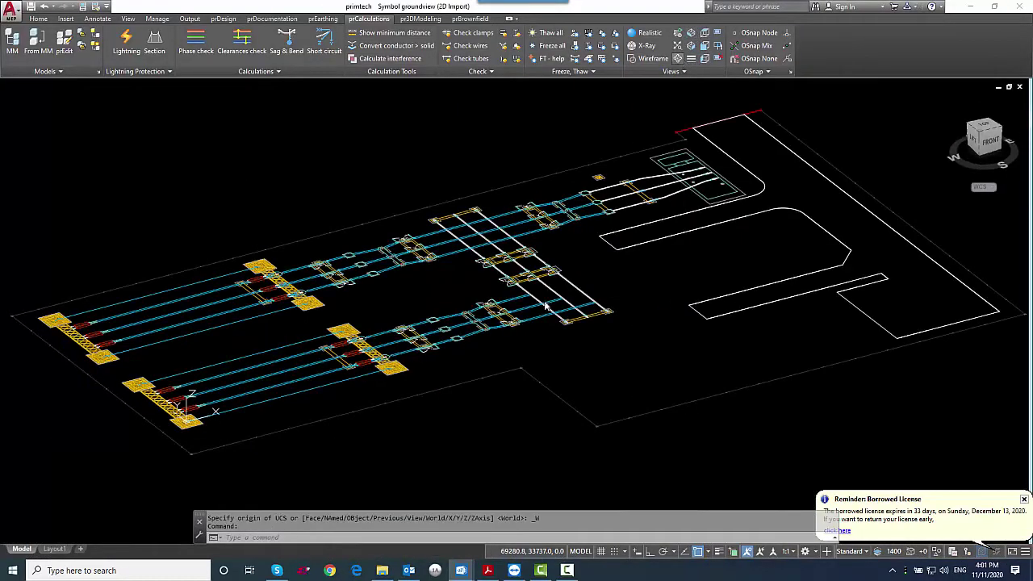
click(677, 58)
mouse_move(628, 331)
mouse_down()
mouse_move(579, 292)
mouse_move(598, 316)
mouse_move(605, 305)
mouse_up()
right_click(604, 301)
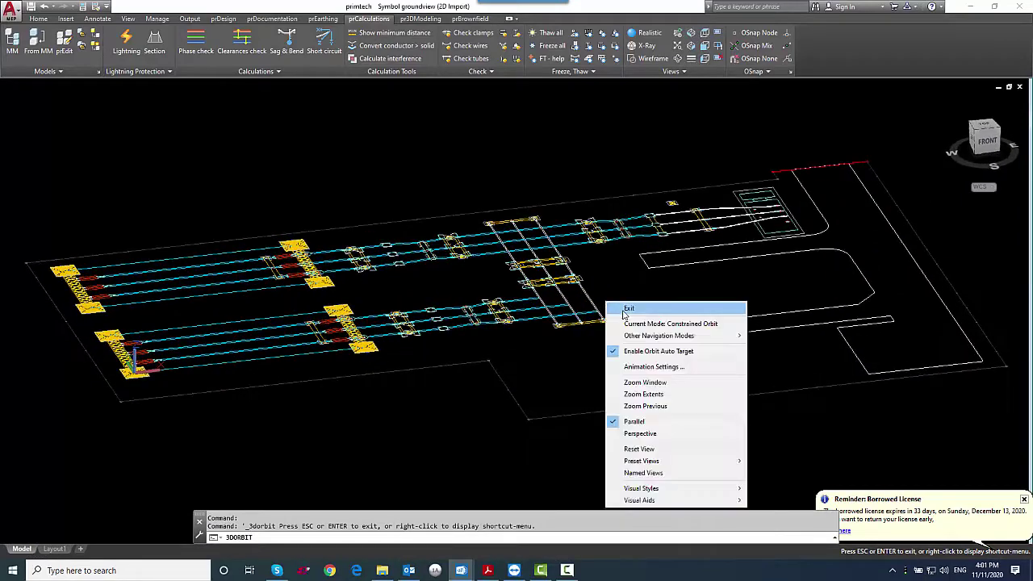
click(623, 310)
click(573, 303)
click(489, 318)
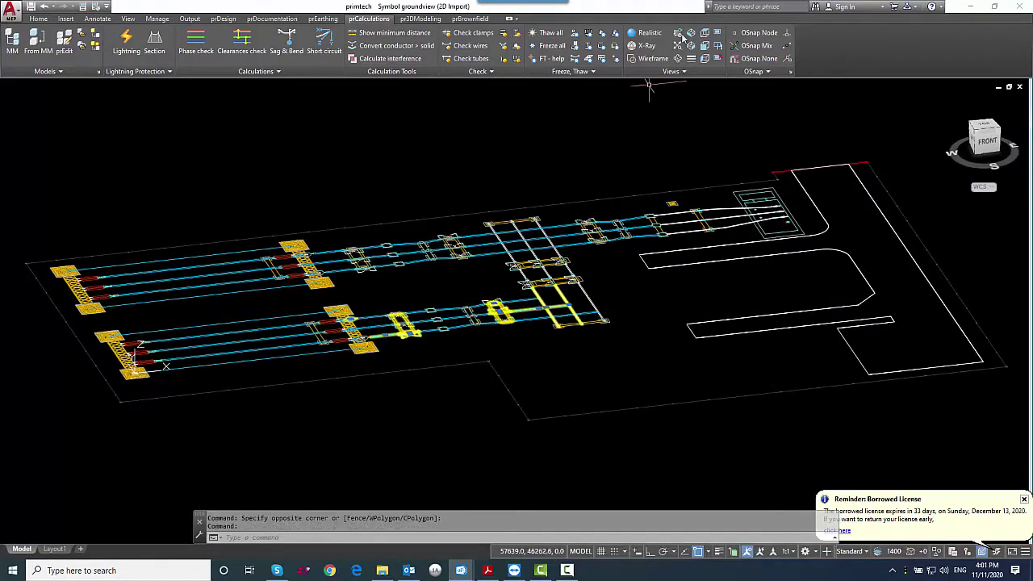
click(691, 33)
click(58, 72)
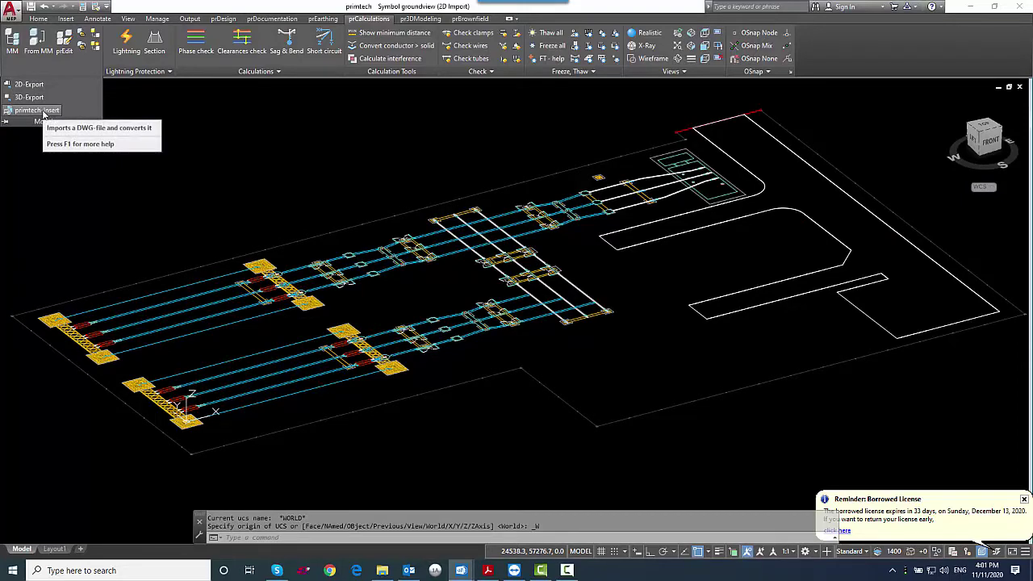
- Switch to the Model Manager and open Symbol section bay 1 / 2 (2D Import) without saving changes to the groundview symbol
mouse_move(460, 570)
click(342, 524)
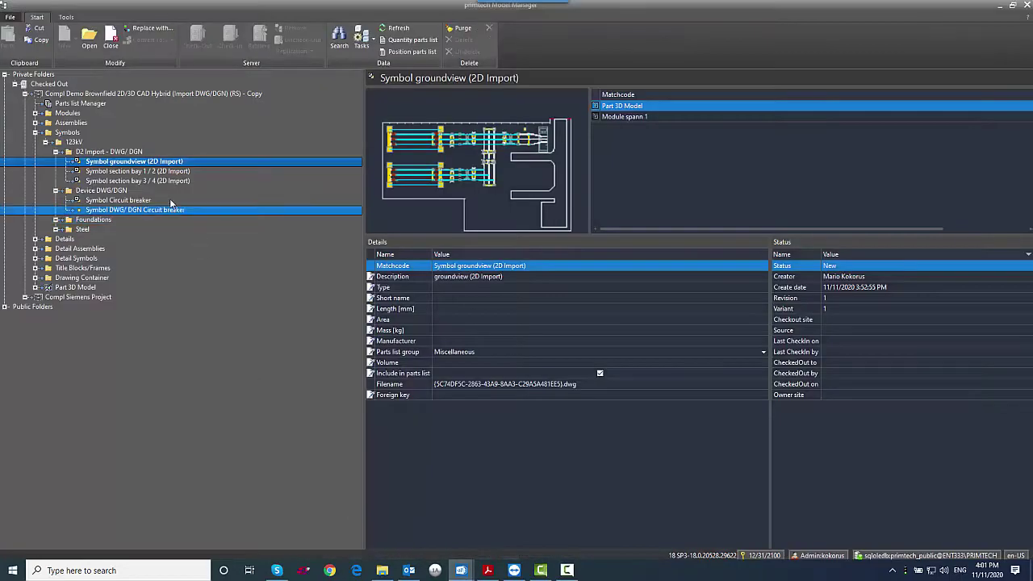
click(155, 172)
right_click(155, 171)
click(179, 181)
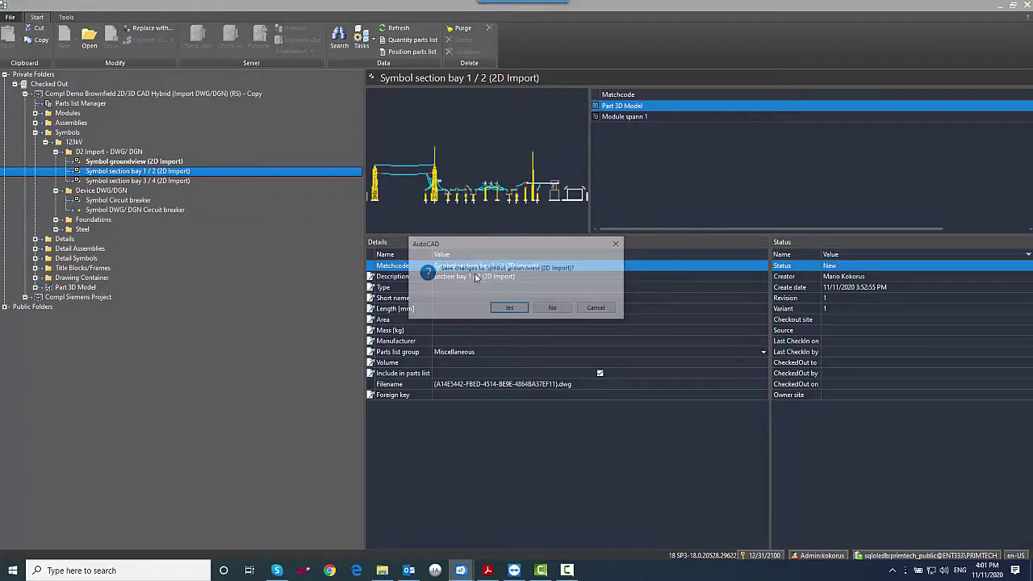
click(537, 309)
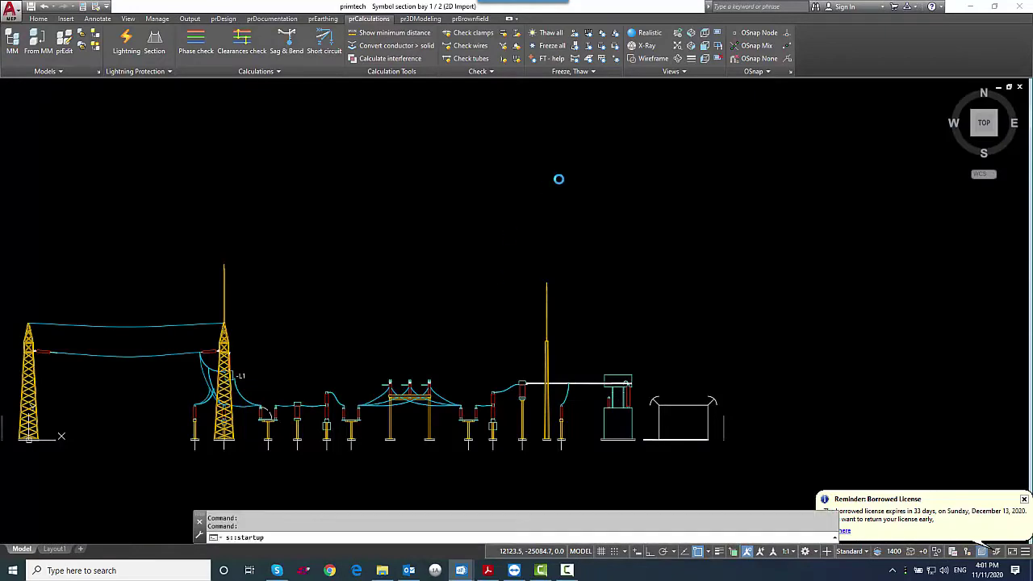
- Inspect the imported section bay 1 / 2 drawing from an isometric angle
shift+middle_drag(487, 300, 593, 294)
right_click(593, 294)
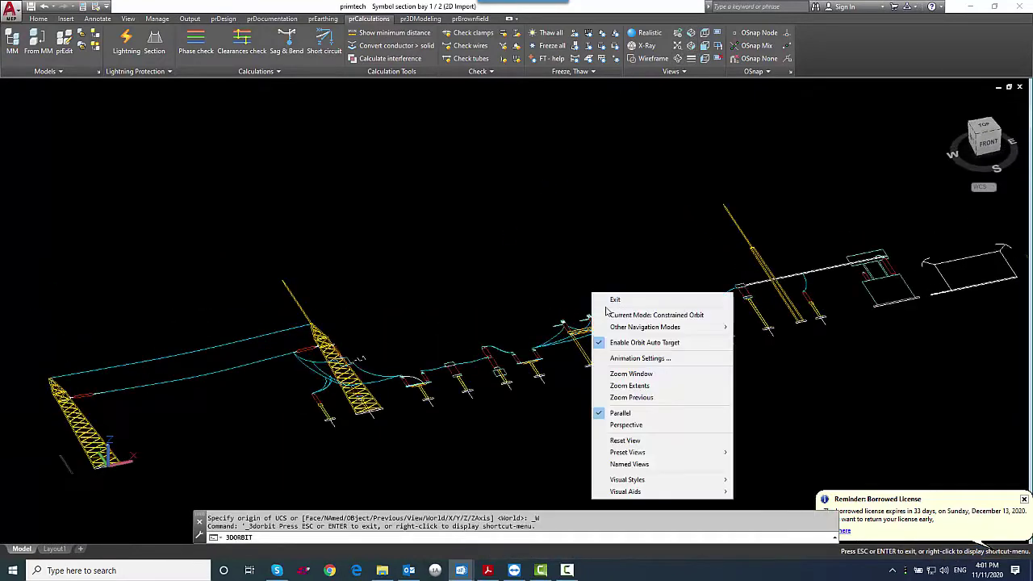
click(715, 22)
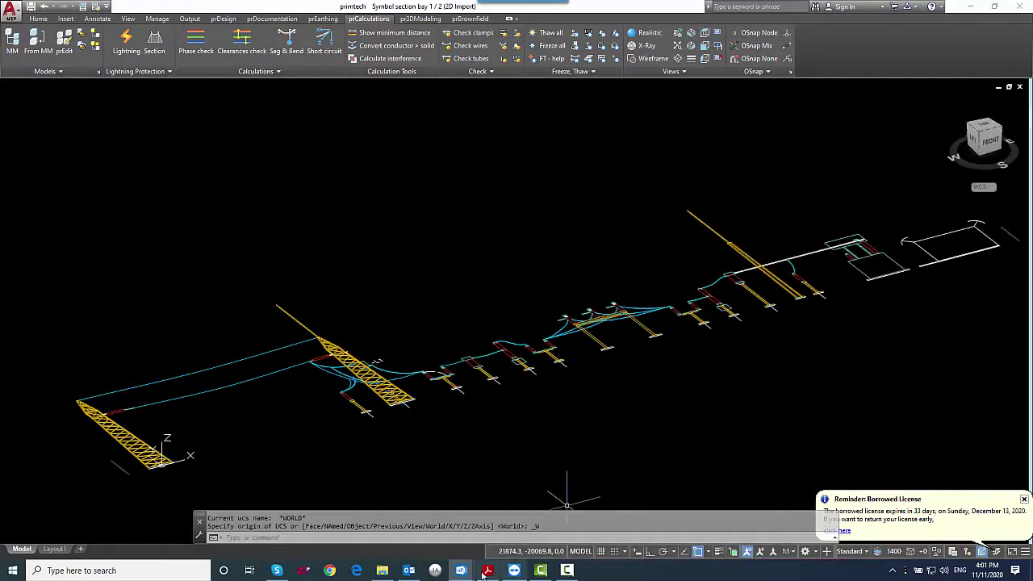
- Switch back to the Model Manager and close Symbol section bay 1 / 2 (2D Import)
click(460, 570)
click(350, 524)
click(110, 38)
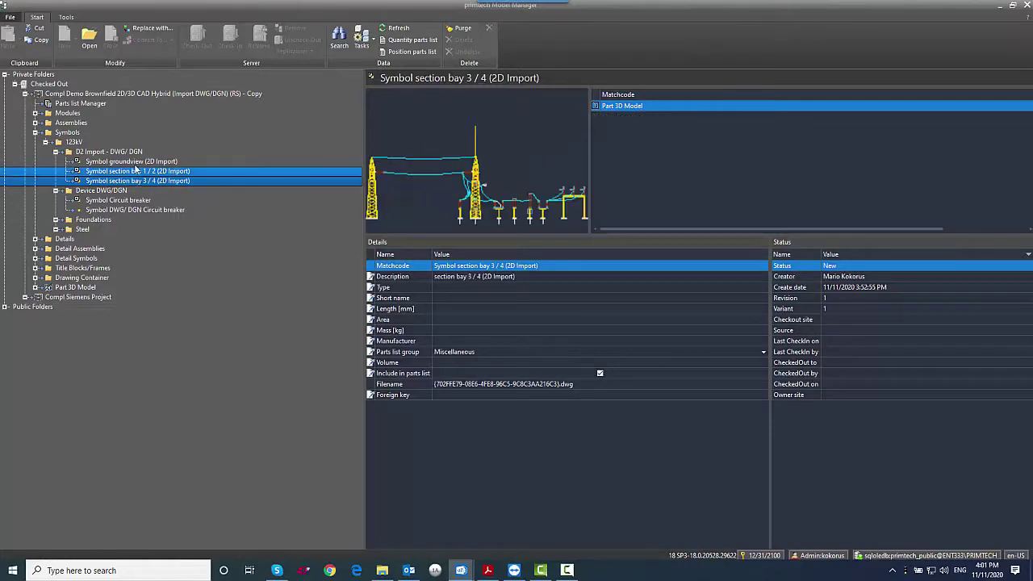
- Preview the 2D import symbols for section bay 1 / 2, the groundview and section bay 3 / 4
click(135, 171)
click(134, 161)
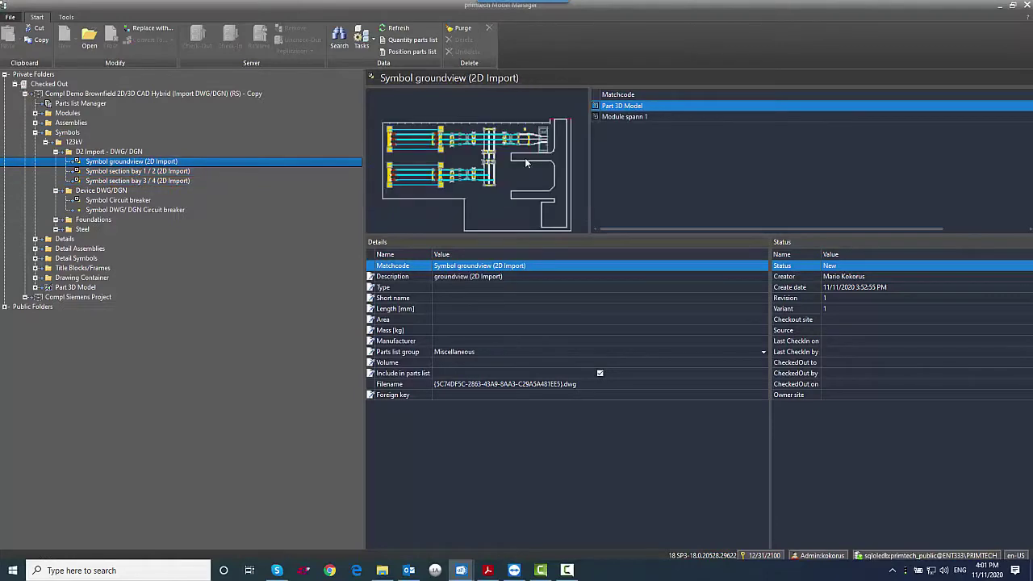
click(143, 181)
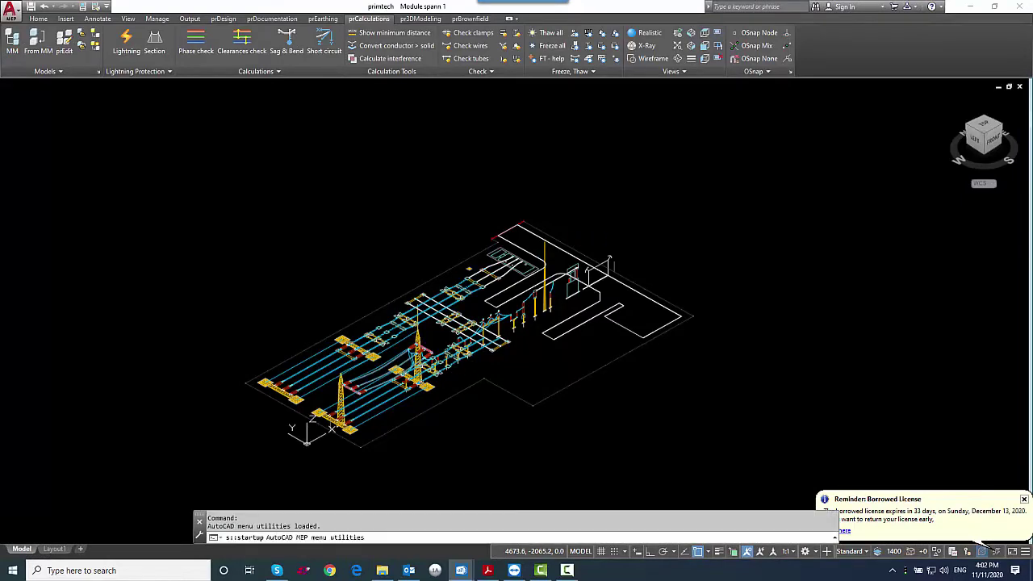
- Examine how the groundview, the upright section and the 3D conductor spans combine between the towers in Module spann 1
scroll(399, 362, up, 3)
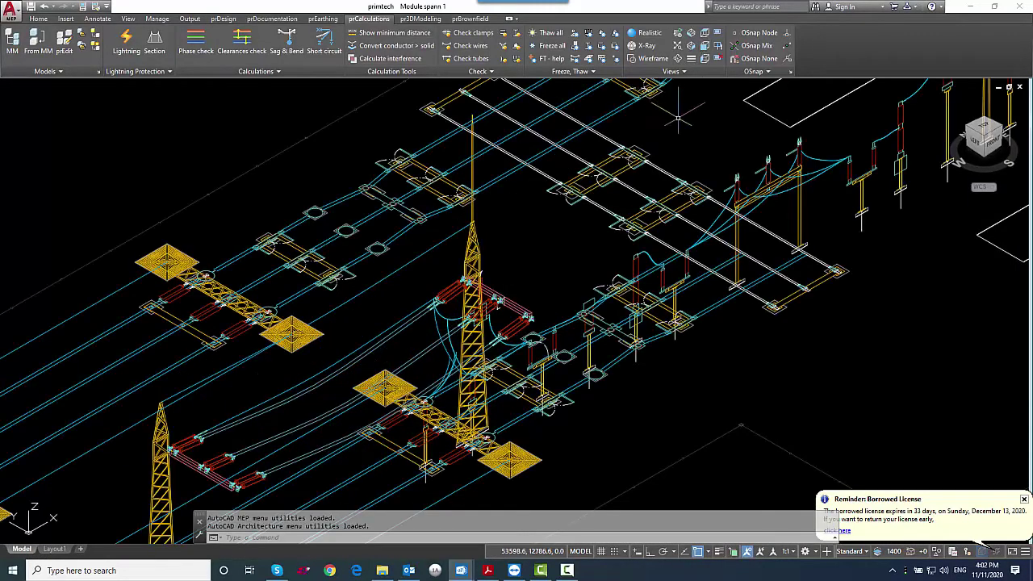
scroll(678, 118, down, 2)
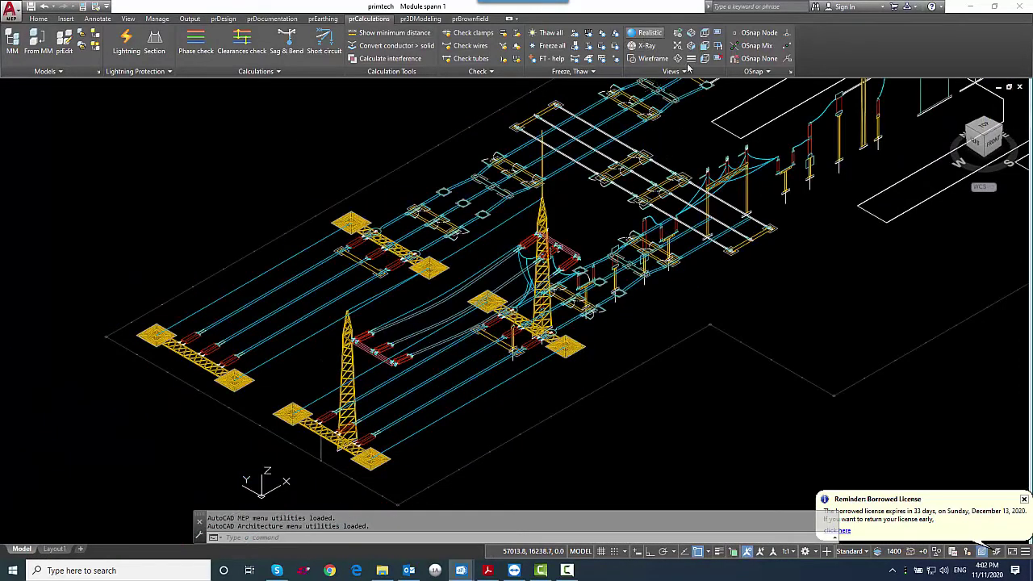
click(680, 58)
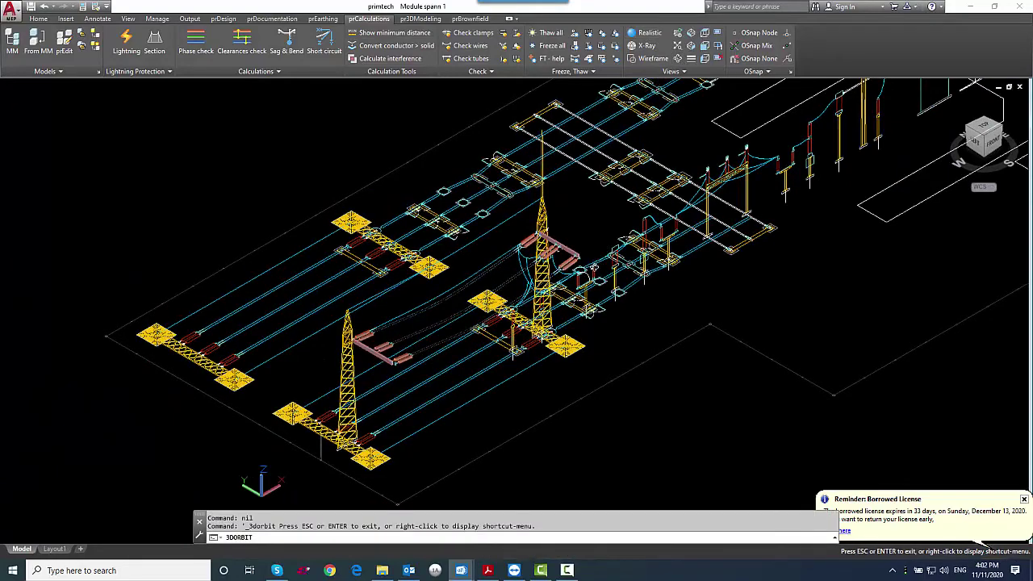
drag(594, 267, 580, 230)
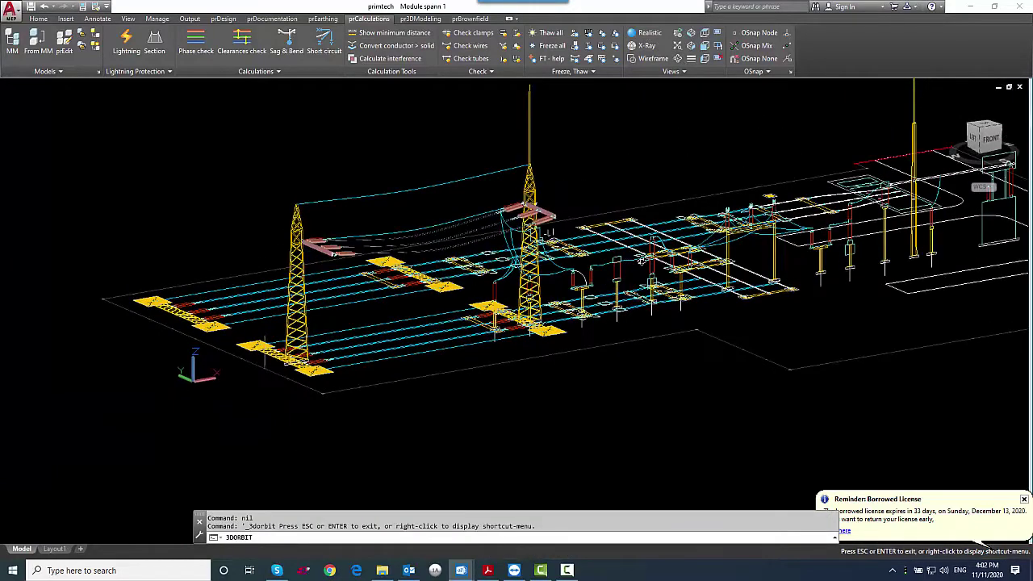
scroll(590, 263, up, 1)
drag(543, 266, 578, 246)
mouse_move(436, 300)
mouse_down()
mouse_move(424, 297)
mouse_move(436, 300)
mouse_up()
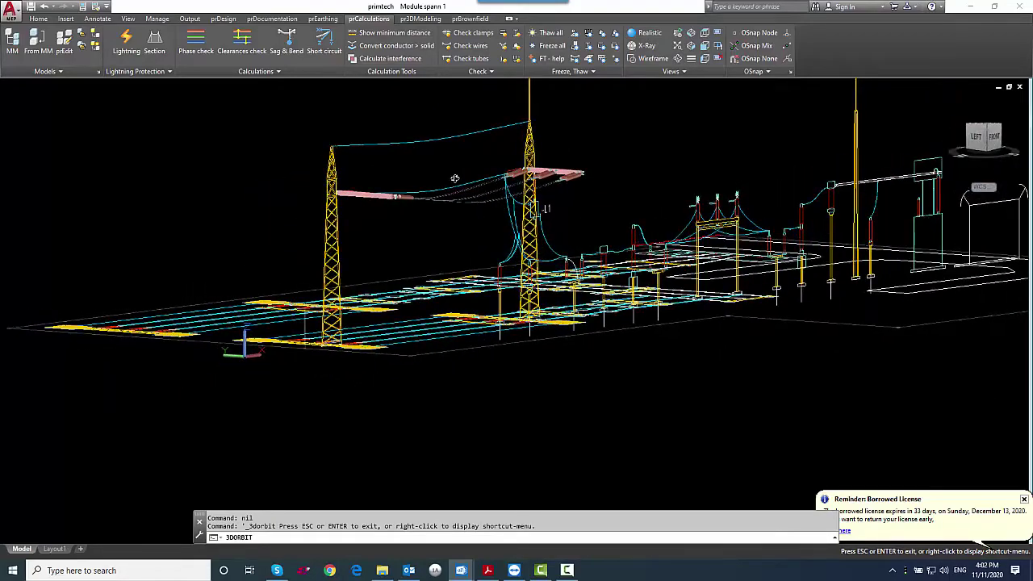
scroll(463, 182, up, 5)
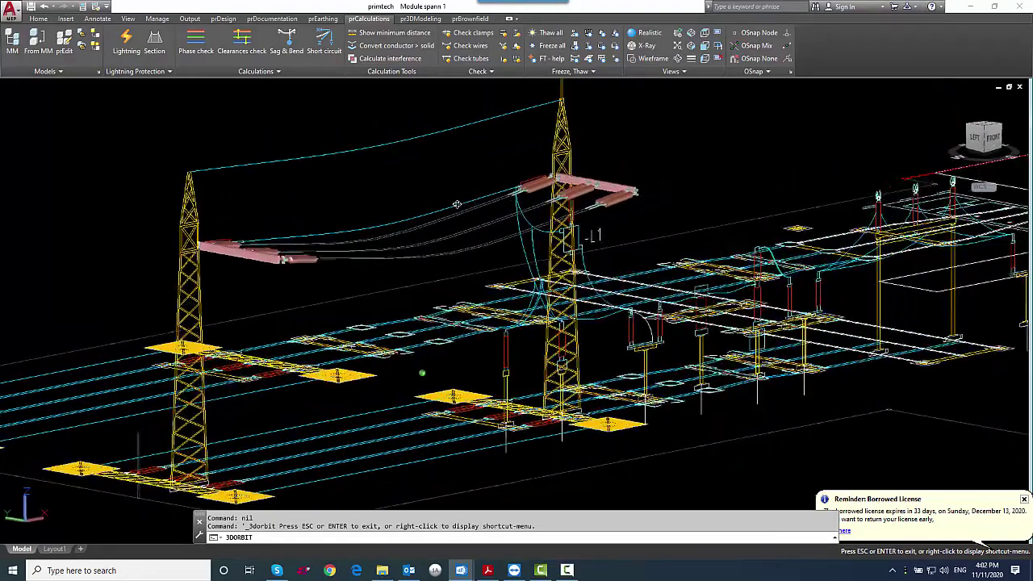
drag(457, 204, 479, 202)
right_click(487, 204)
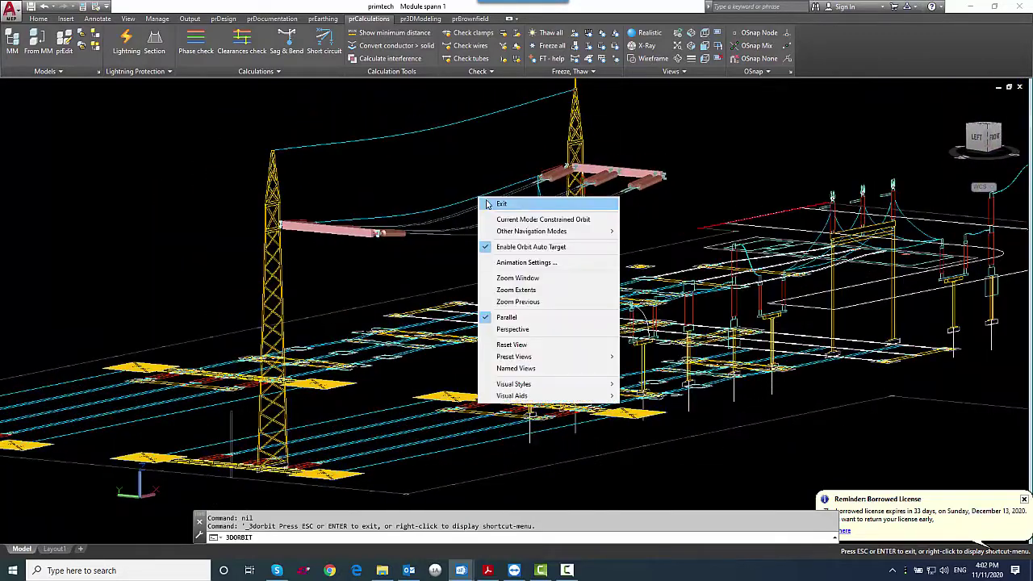
click(487, 204)
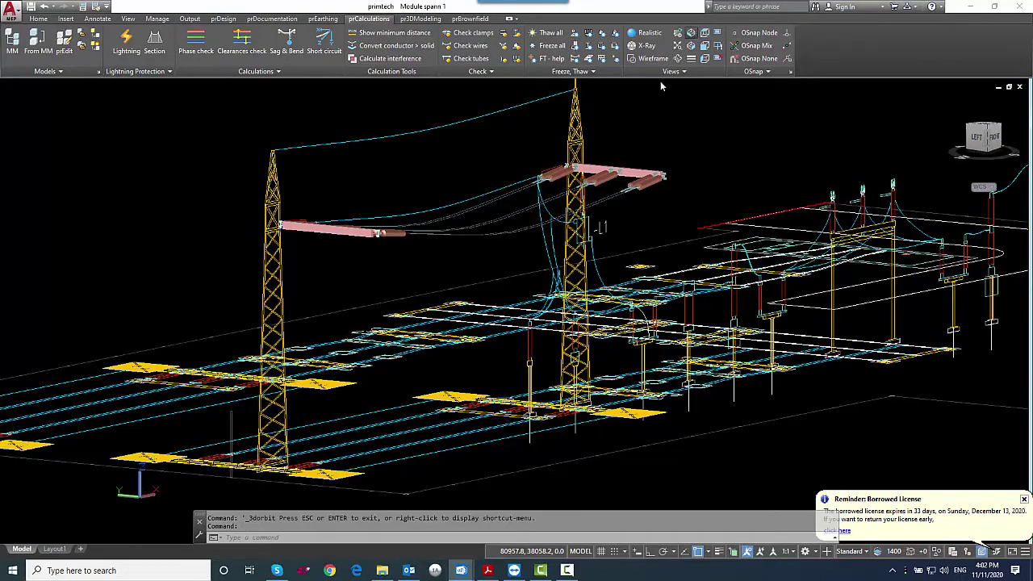
- Switch to the calculation lighting protection model and examine the whole substation from several 3D angles
click(468, 571)
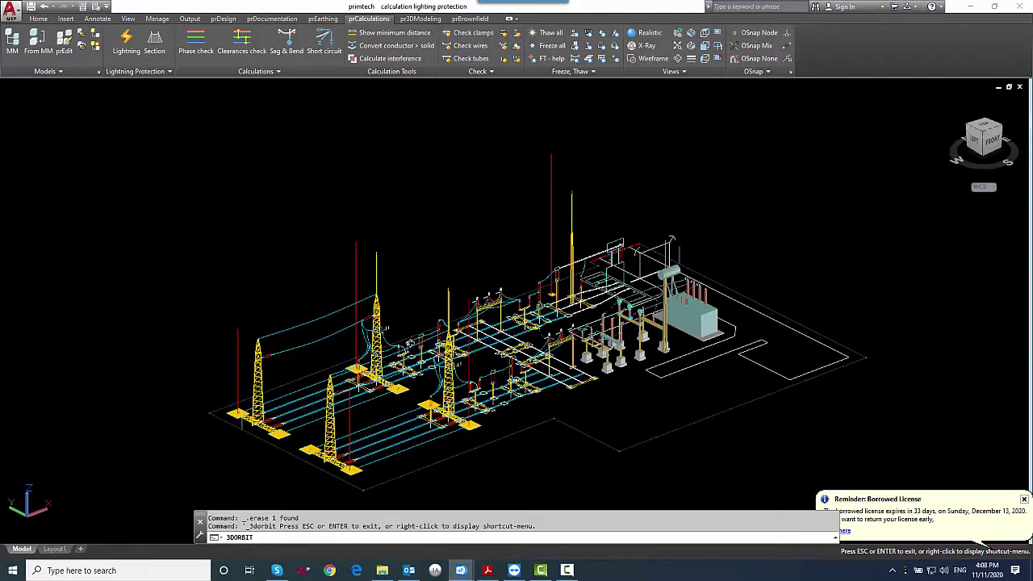
mouse_move(452, 319)
mouse_down()
mouse_move(484, 319)
mouse_move(507, 289)
mouse_move(434, 334)
mouse_up()
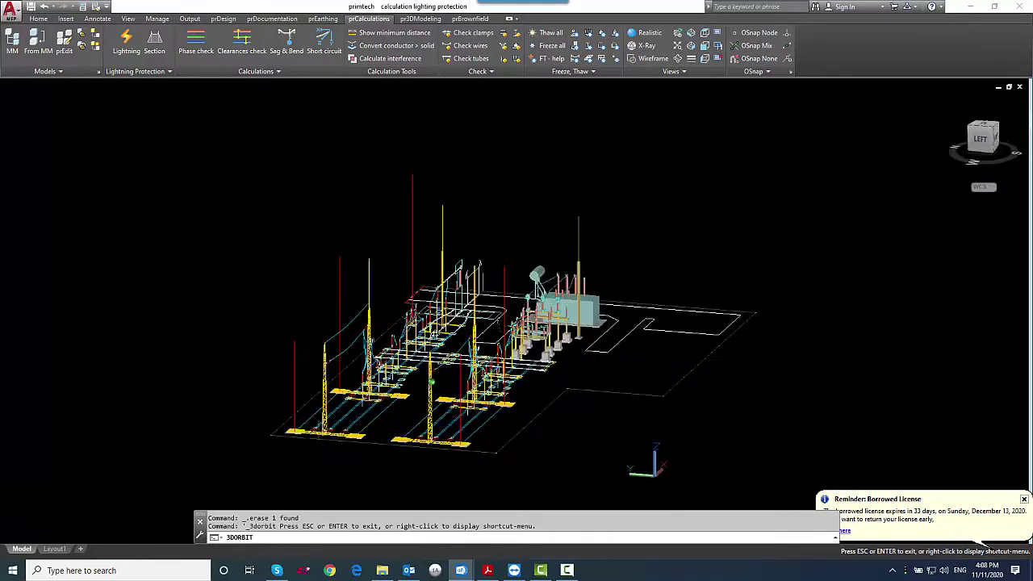
drag(555, 349, 420, 342)
right_click(418, 342)
click(432, 348)
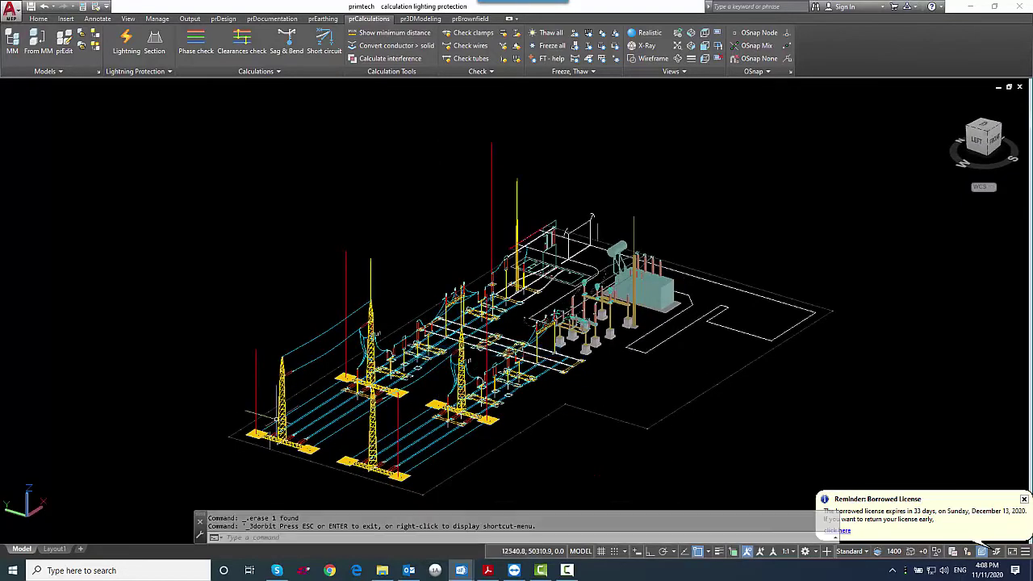
- Examine the red vertical masts at the tower foundations and the 3D transformer bay up close
scroll(252, 416, up, 8)
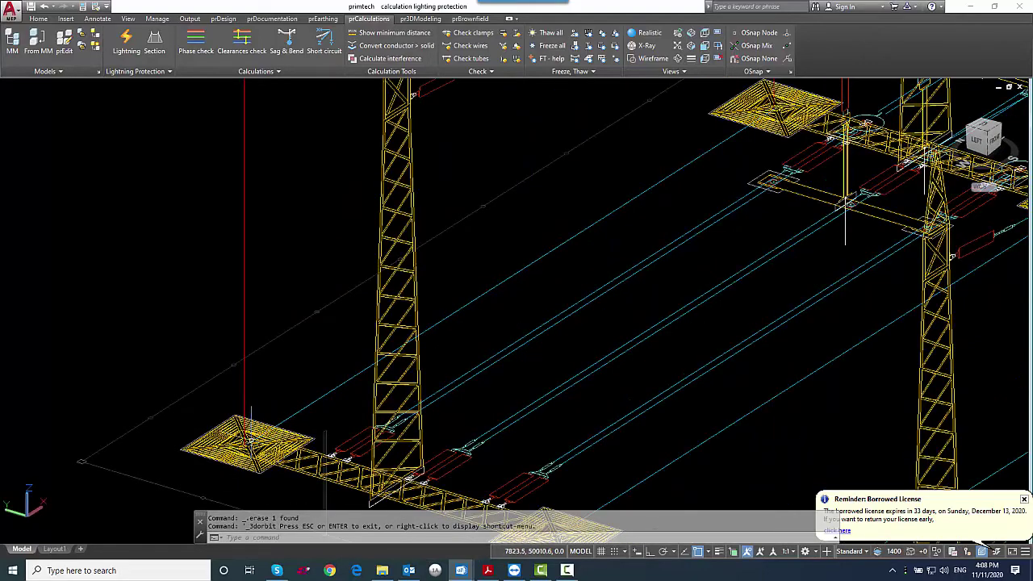
scroll(412, 357, down, 3)
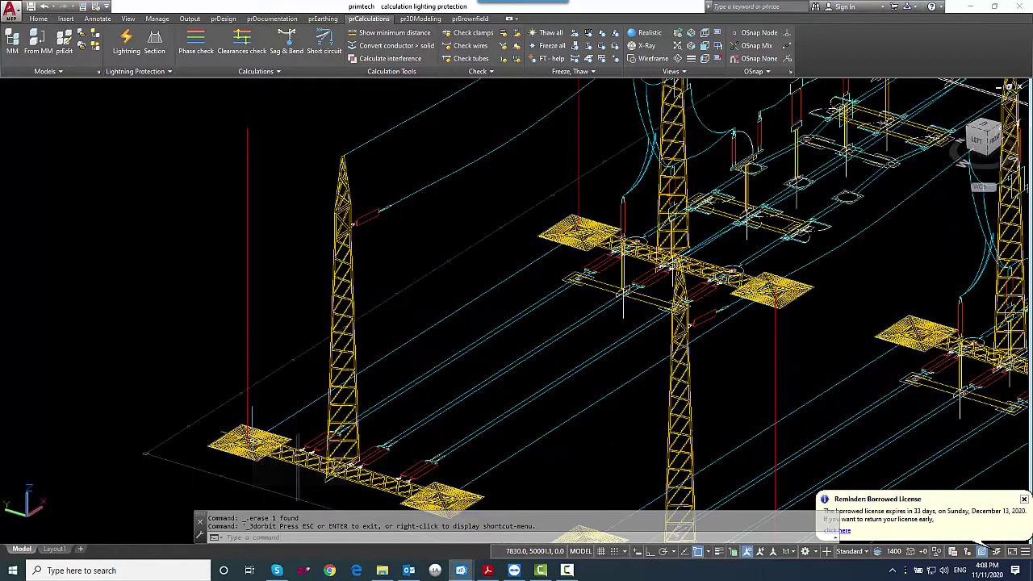
drag(412, 357, 457, 340)
key(Escape)
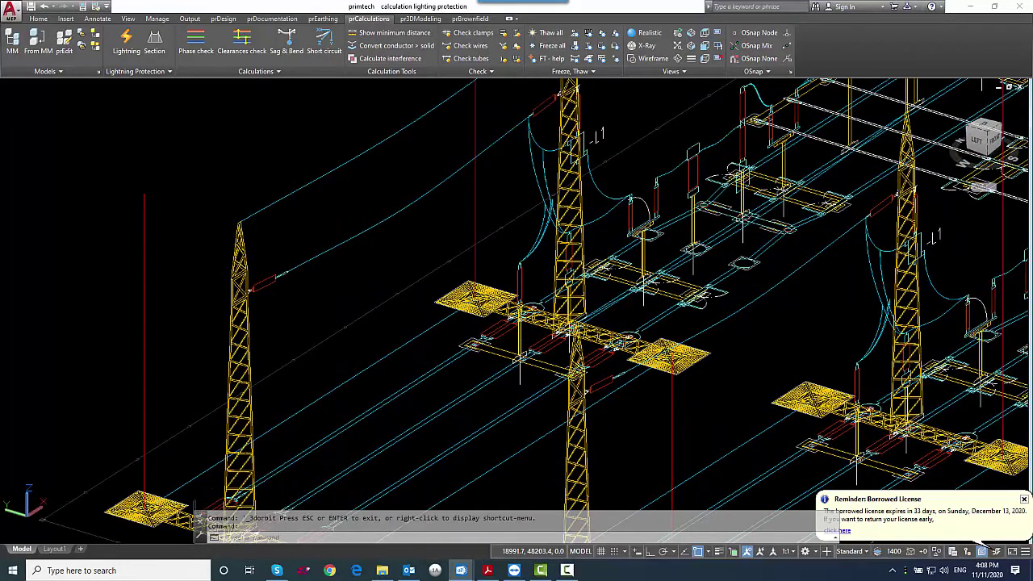
scroll(485, 274, down, 2)
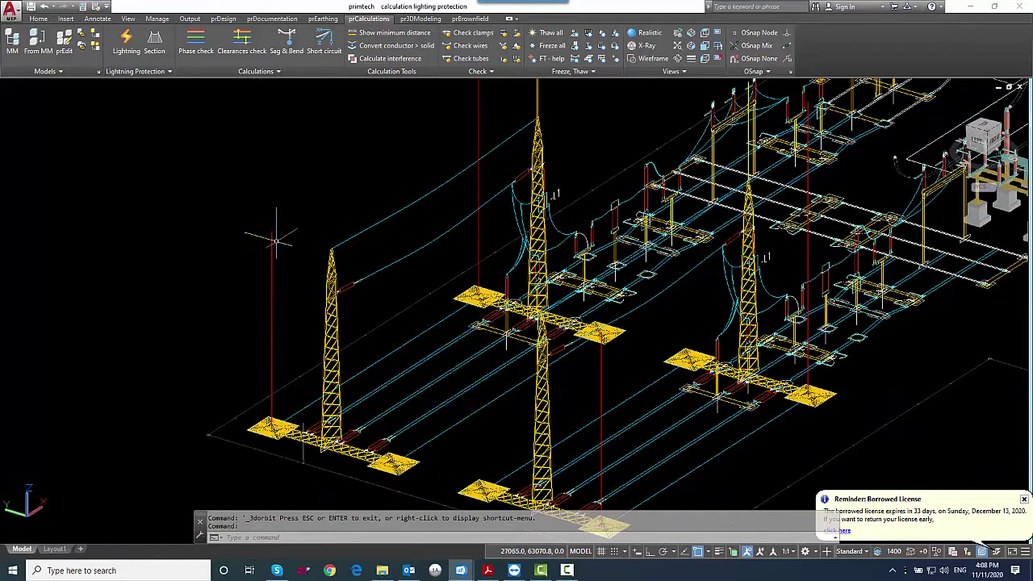
middle_drag(628, 190, 455, 355)
middle_drag(699, 175, 557, 303)
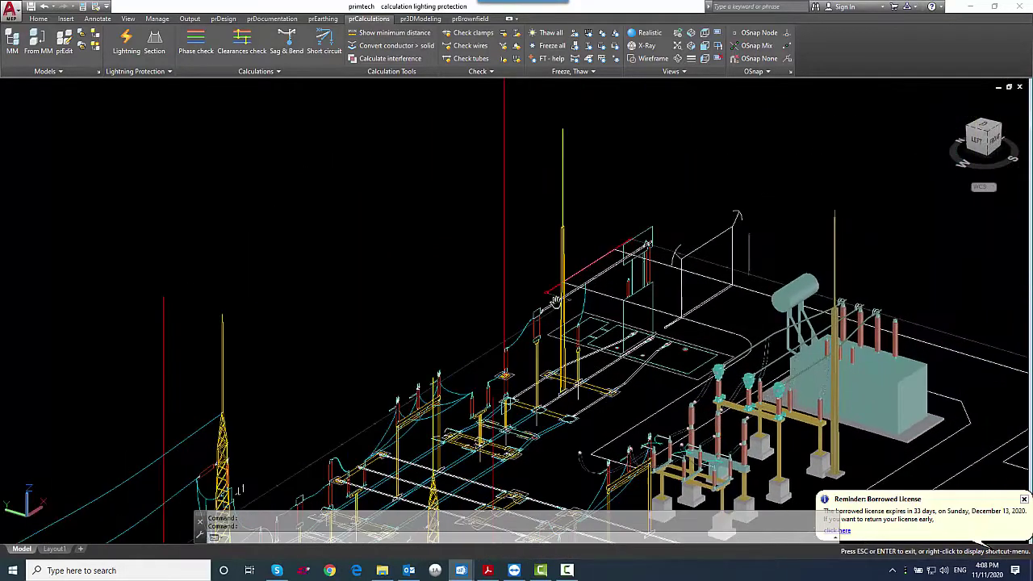
scroll(669, 275, down, 2)
middle_drag(669, 275, 698, 113)
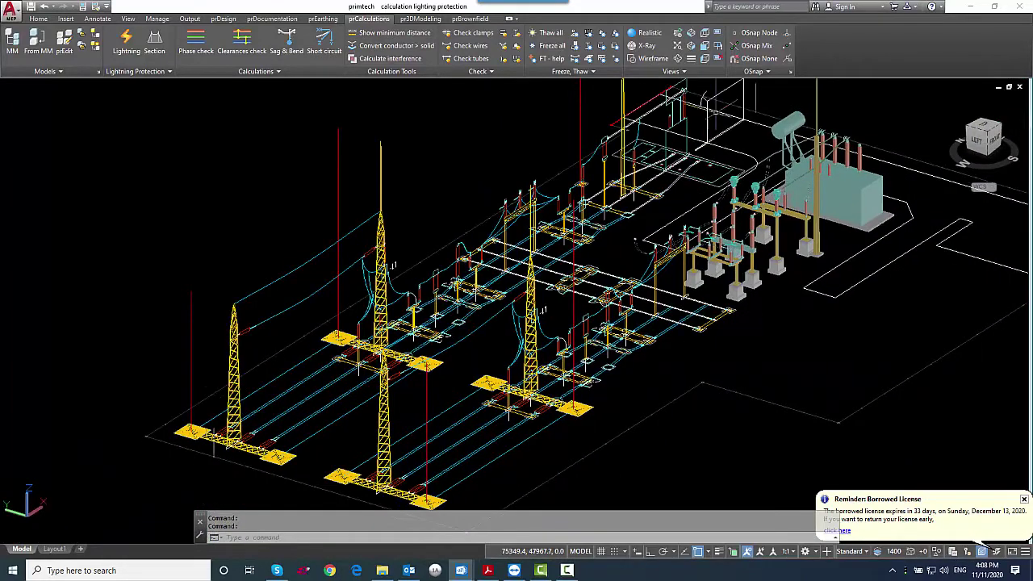
- Orbit the lightning protection model to a flatter view of the towers, bays and transformer
click(678, 58)
drag(599, 275, 558, 273)
right_click(559, 272)
click(583, 280)
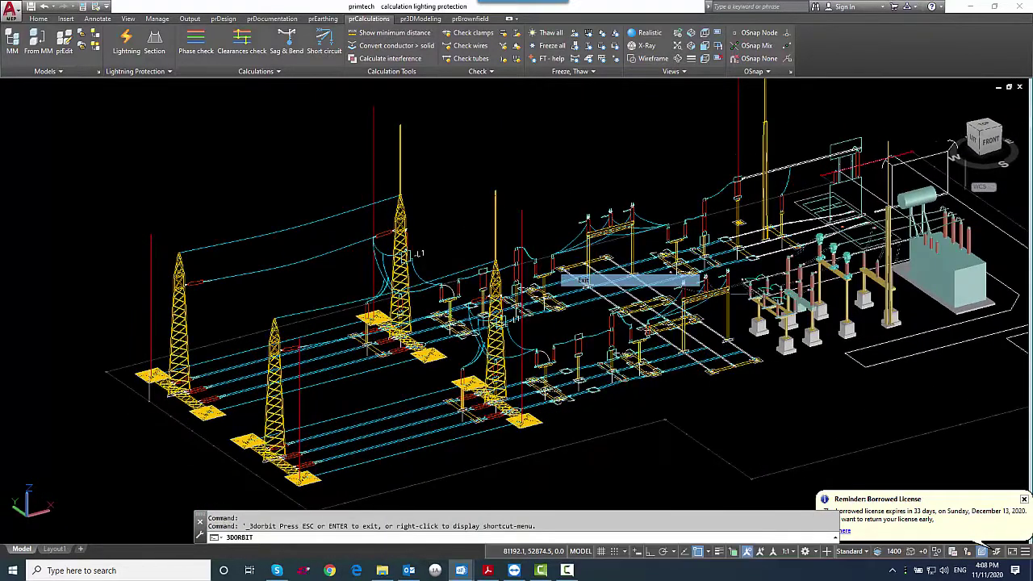
- Inspect the properties of the red vertical line above the rear tower, and show the whole substation model
click(360, 135)
right_click(366, 139)
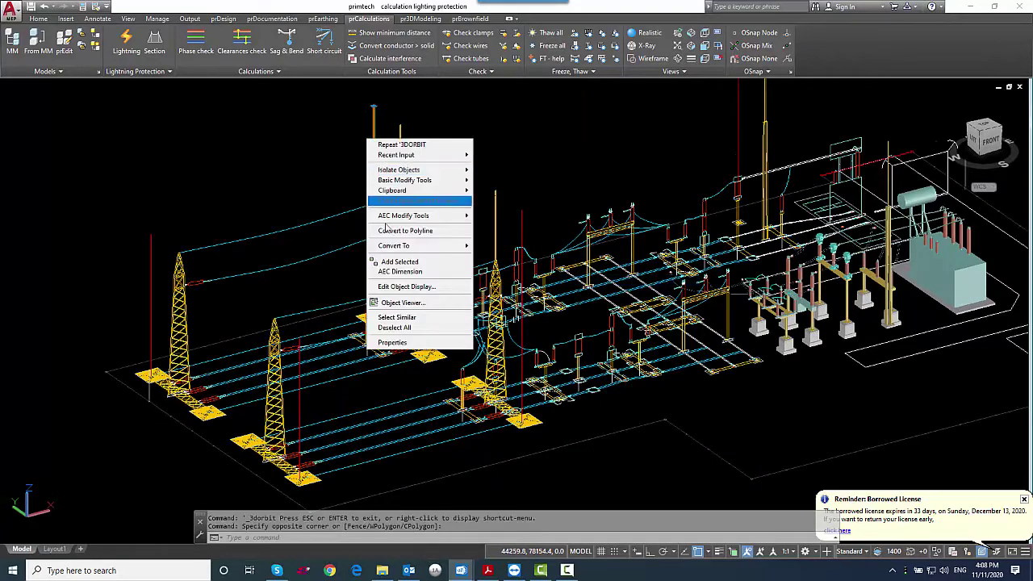
click(389, 343)
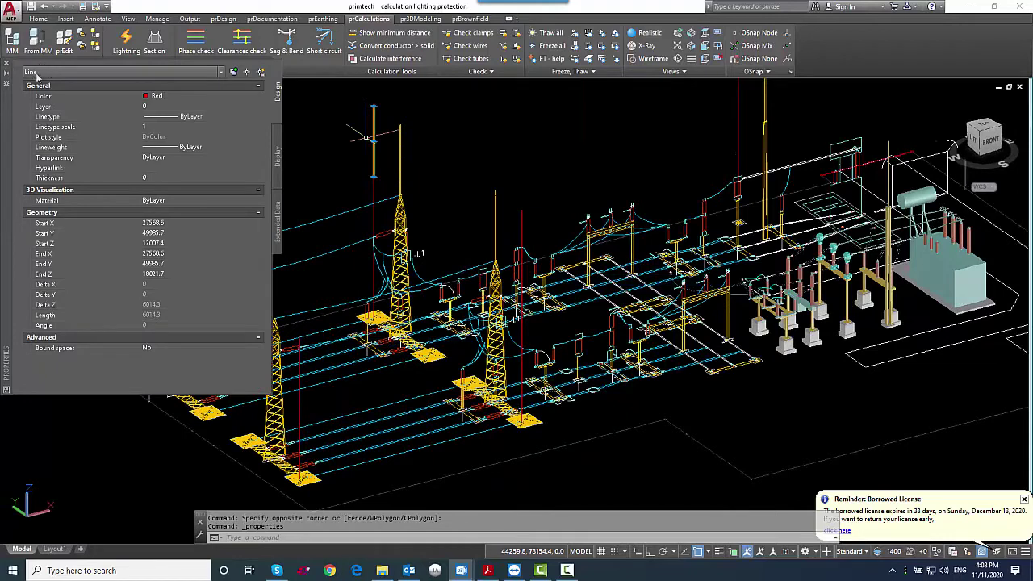
click(7, 64)
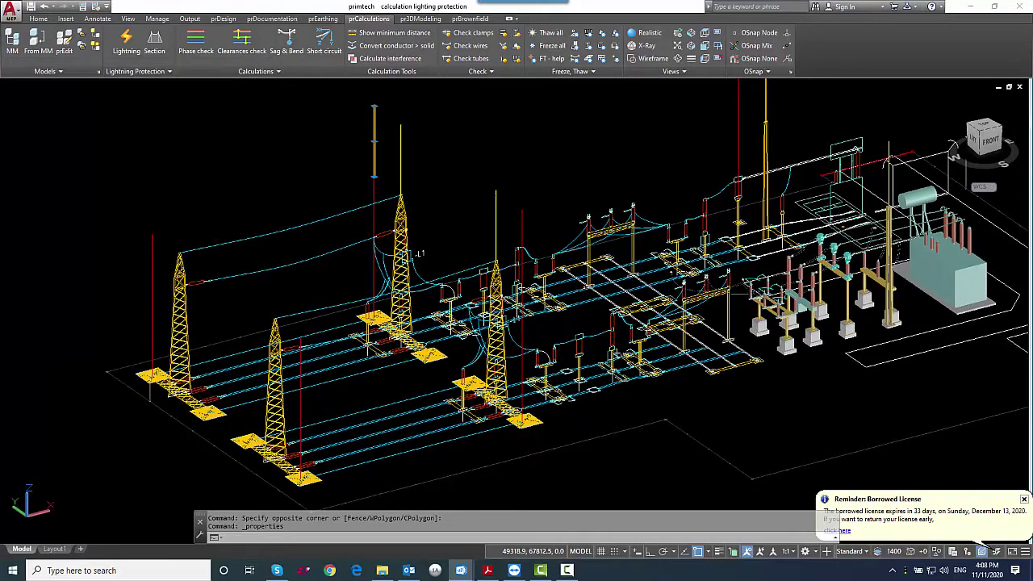
middle_click(493, 169)
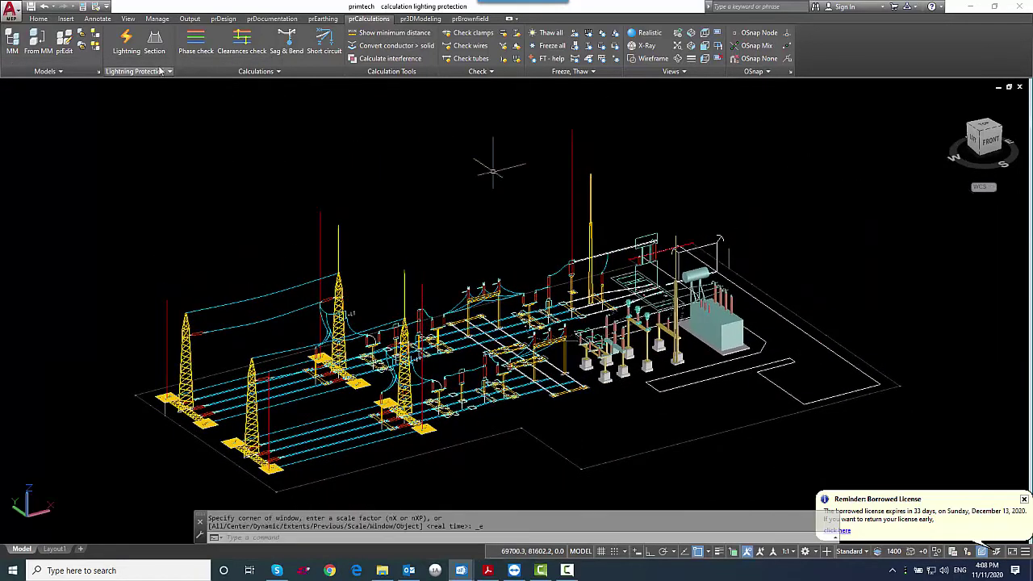
- Start the rolling sphere lightning protection calculation, review the class options, keep Class III and set it to calculate the protection volume
click(126, 44)
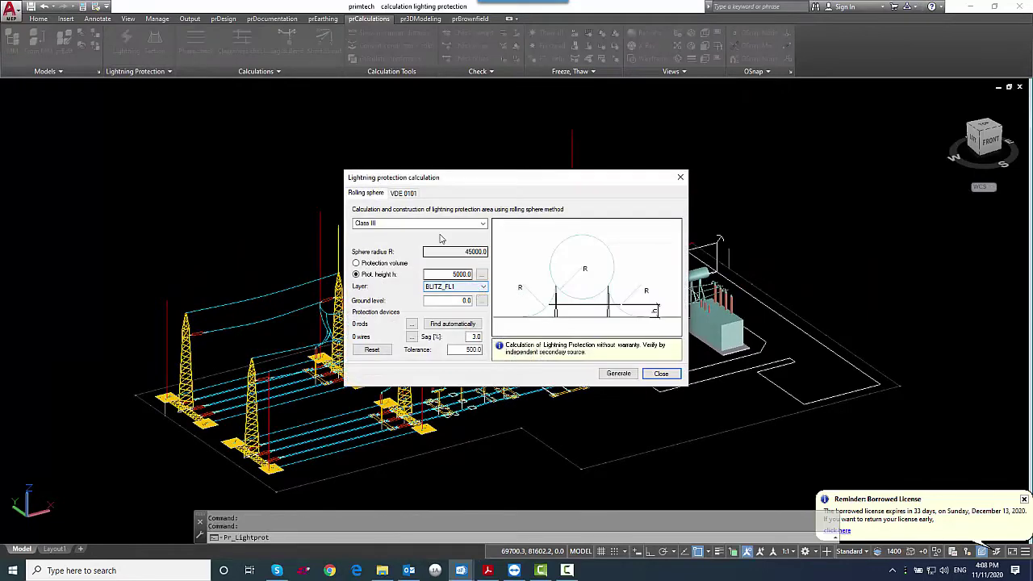
click(386, 224)
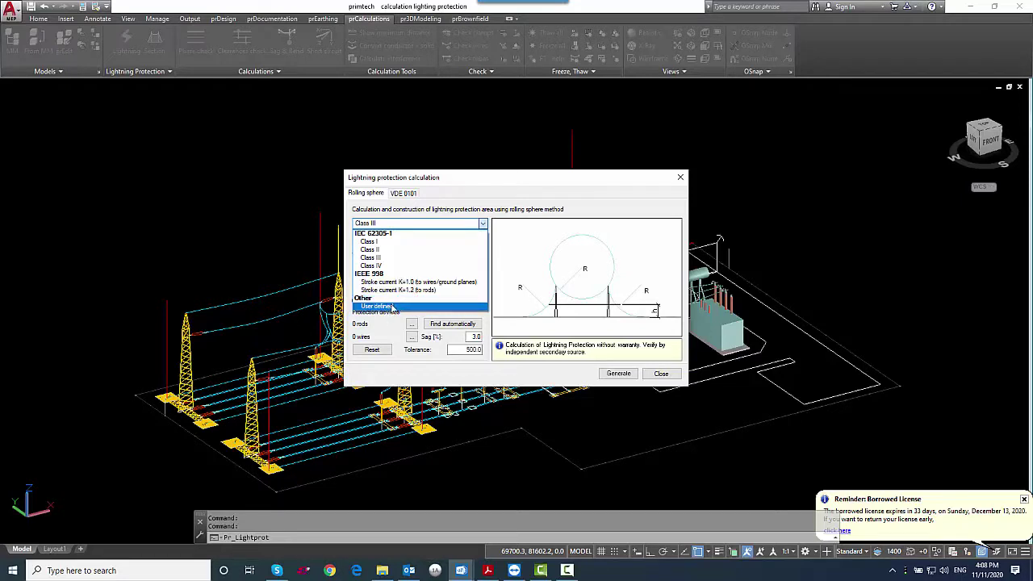
click(413, 197)
click(376, 265)
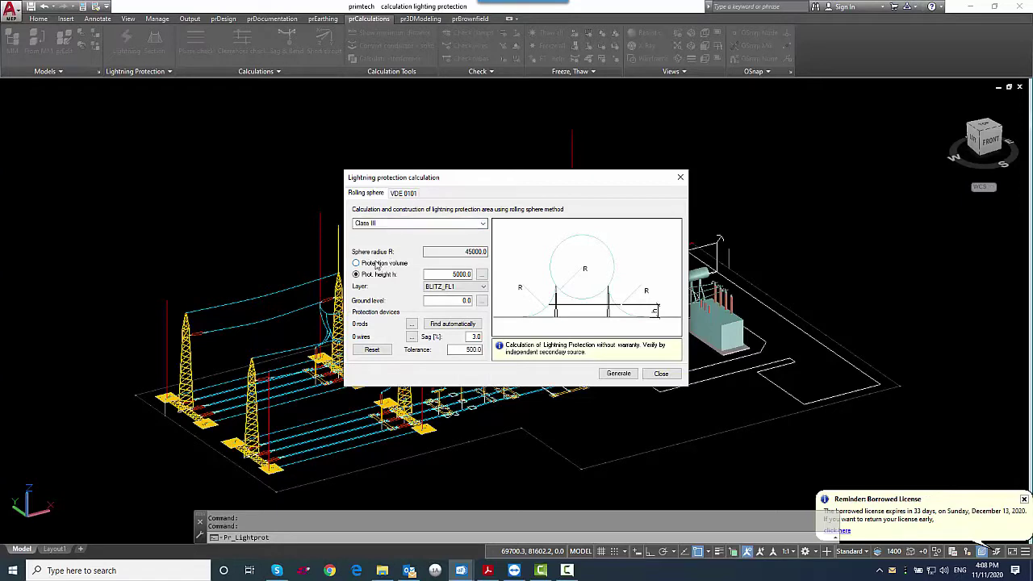
- Define four lightning rods at the tips of the two inner tower masts, the tall rear mast and the mast beside the transformer
click(453, 323)
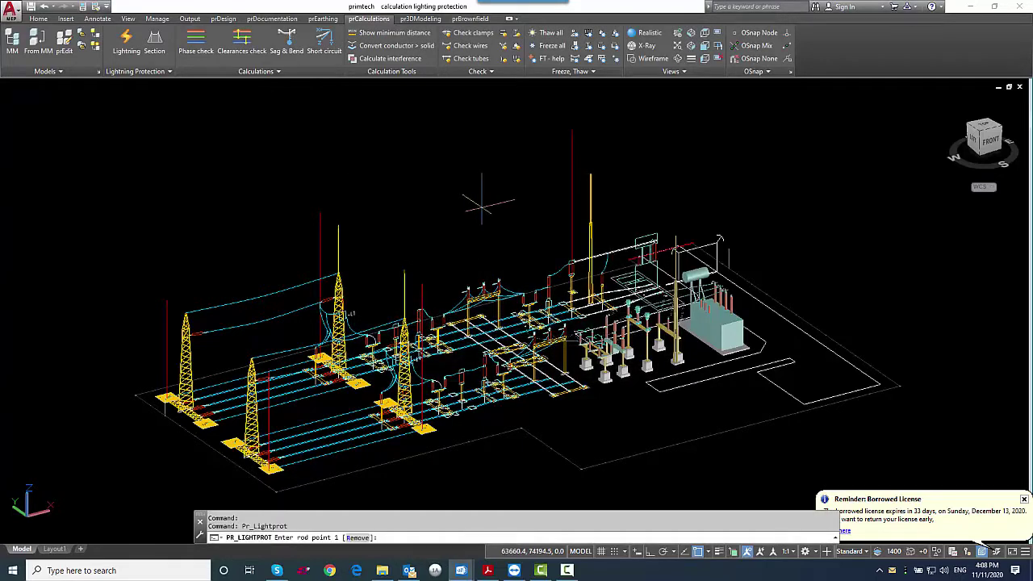
click(572, 129)
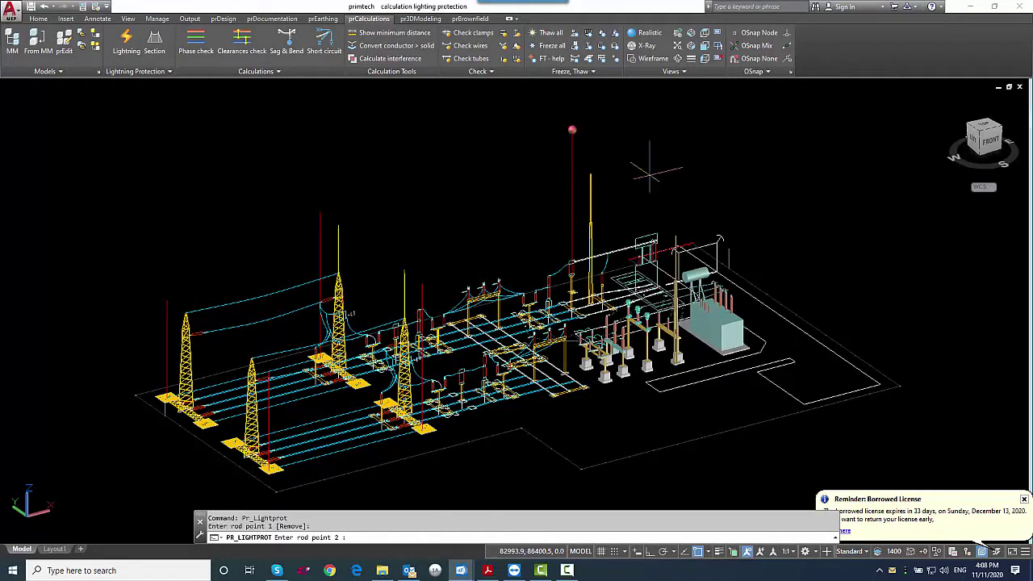
click(675, 236)
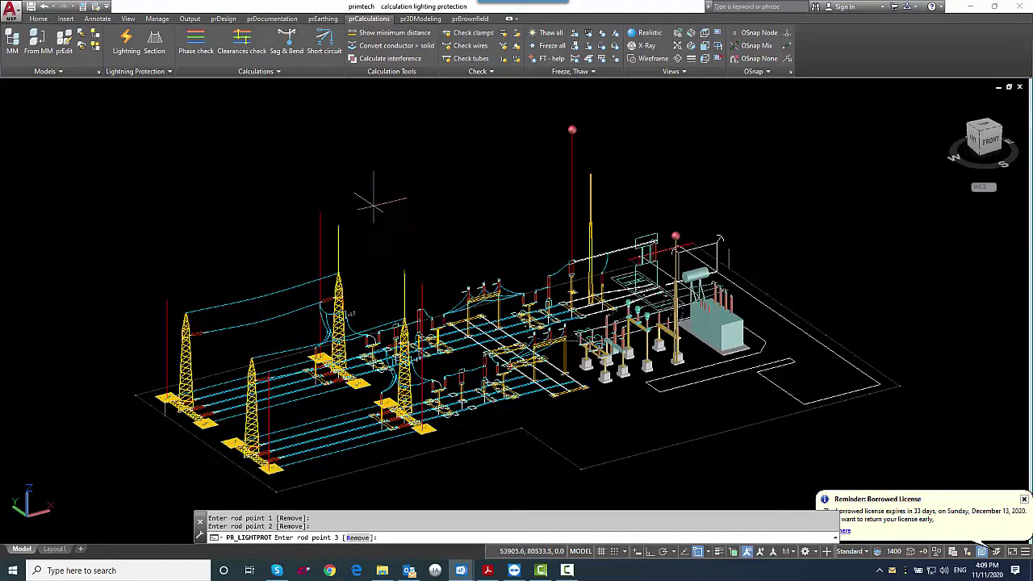
click(320, 211)
click(422, 282)
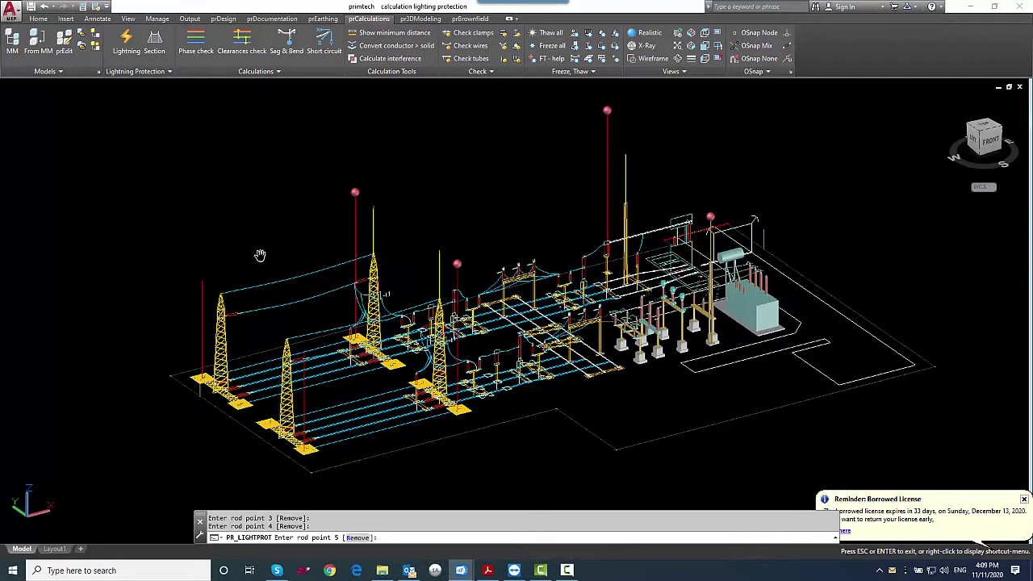
key(Return)
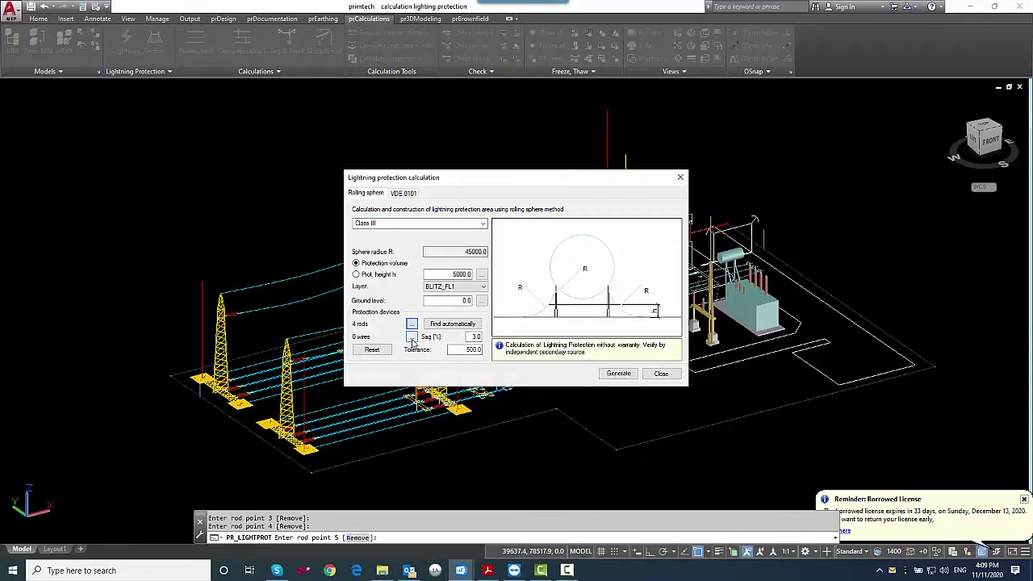
- Define two protection wires, each running from an outer tower mast tip to the vertical rod line at the corresponding inner tower
click(412, 337)
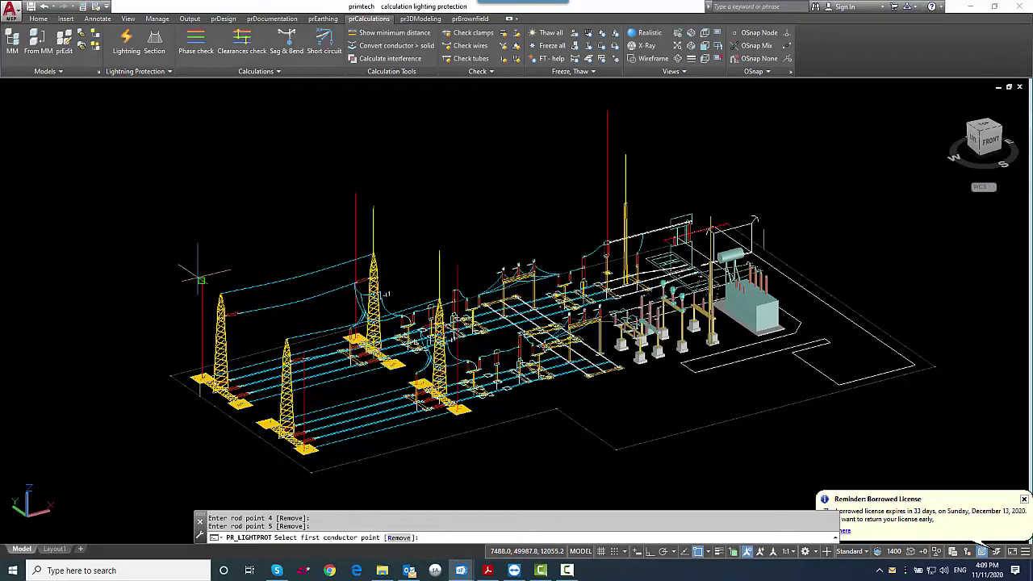
click(201, 280)
click(357, 241)
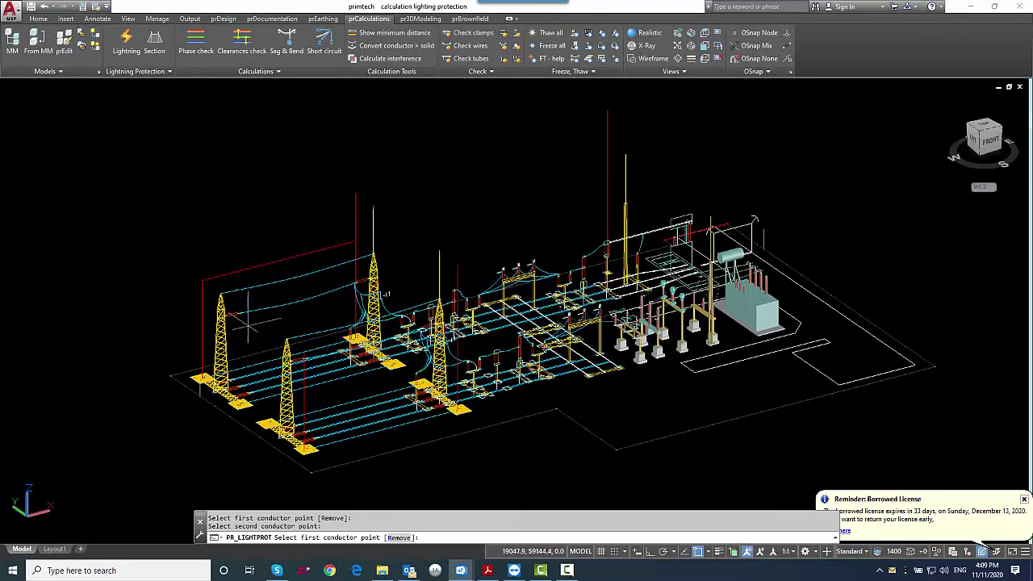
click(295, 339)
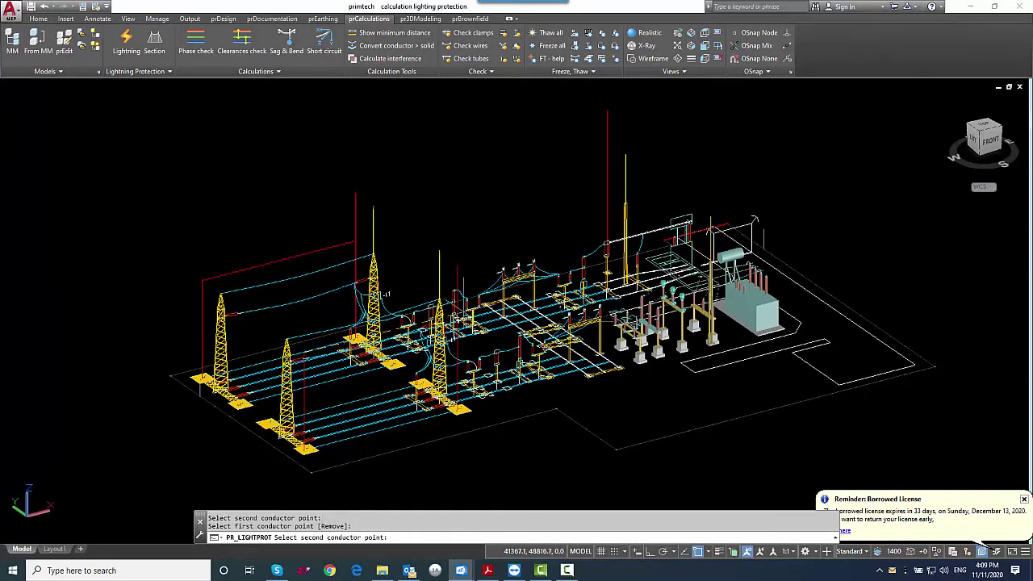
scroll(465, 296, up, 3)
click(465, 296)
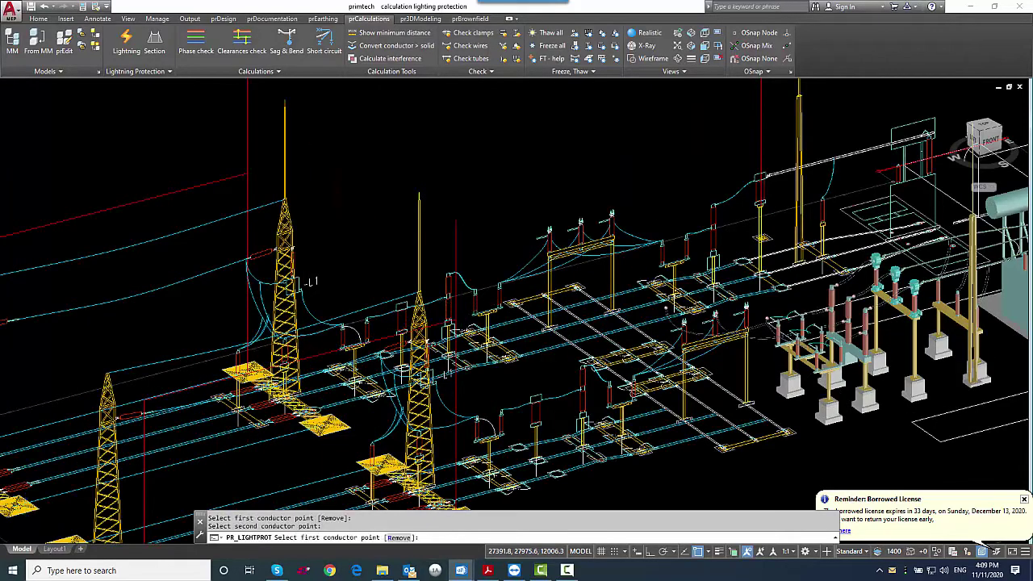
scroll(460, 315, down, 1)
key(Return)
- Generate the Class III protection volume from the four rods and two wires, and show the complete surface
drag(472, 178, 557, 161)
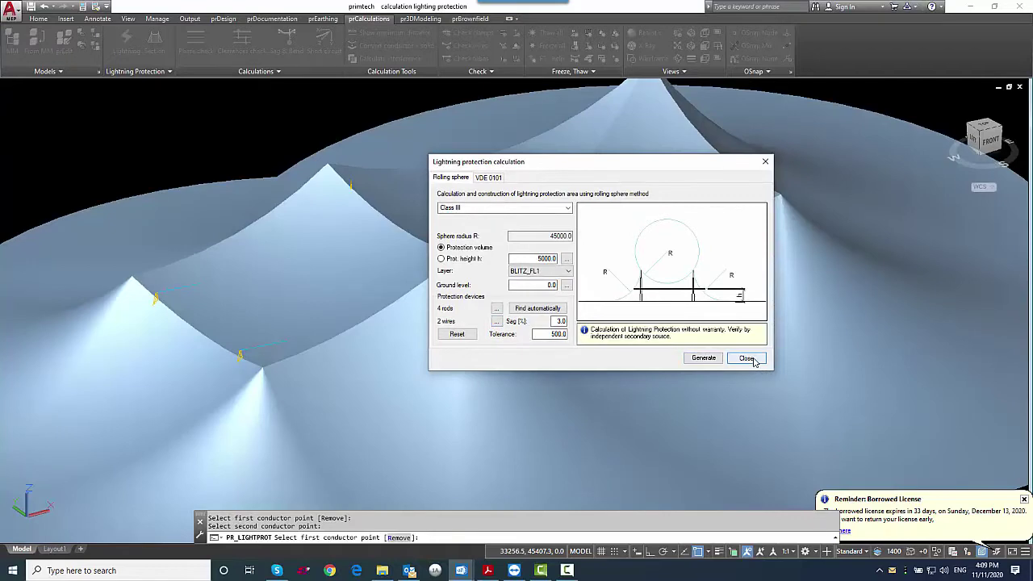
click(745, 359)
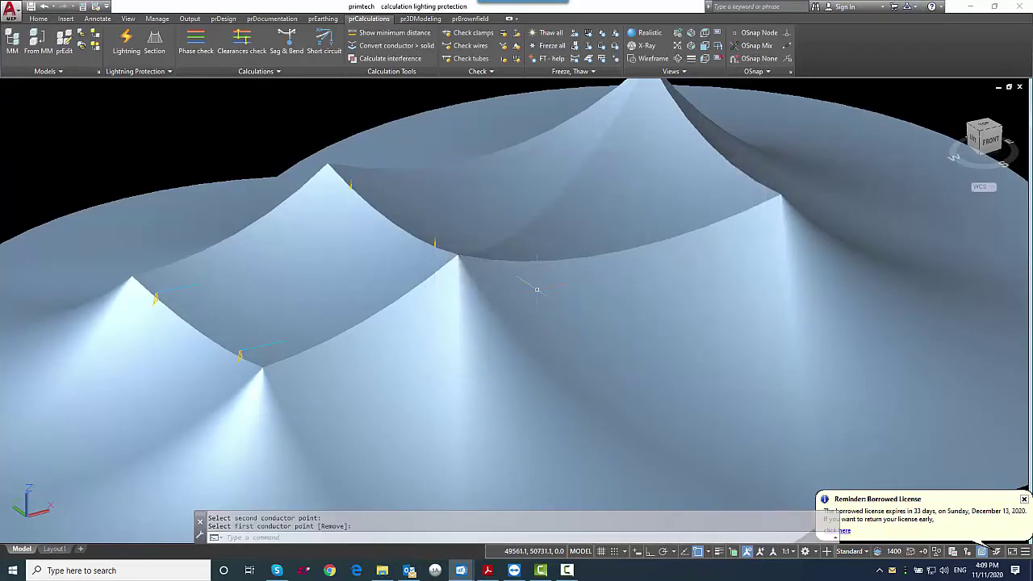
scroll(537, 289, down, 4)
middle_drag(536, 289, 534, 248)
key(Escape)
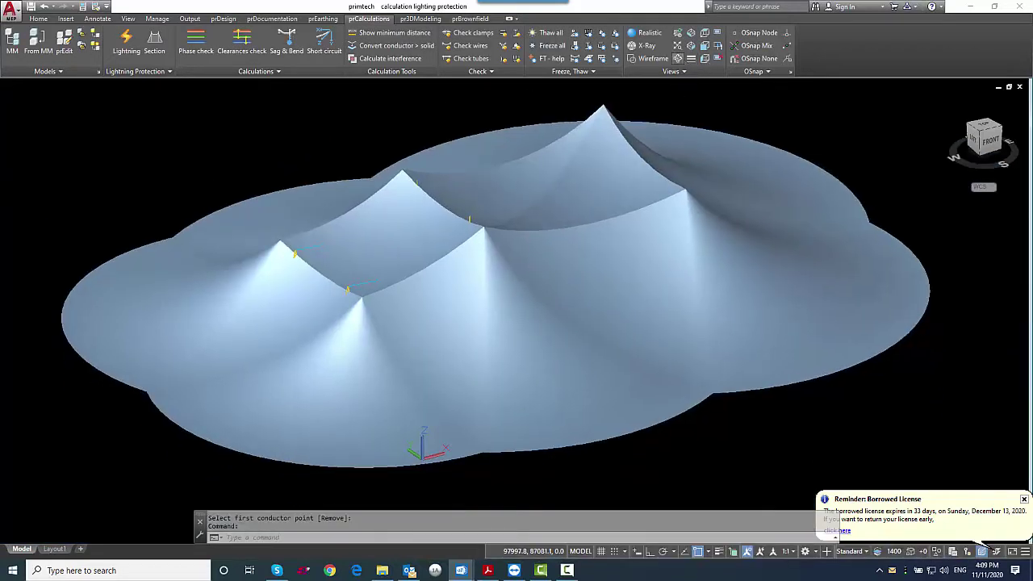
- Orbit the protection volume slightly and examine the substation inside it in X-Ray style
click(678, 59)
mouse_move(571, 158)
mouse_down()
mouse_move(521, 141)
mouse_move(583, 172)
mouse_up()
right_click(592, 179)
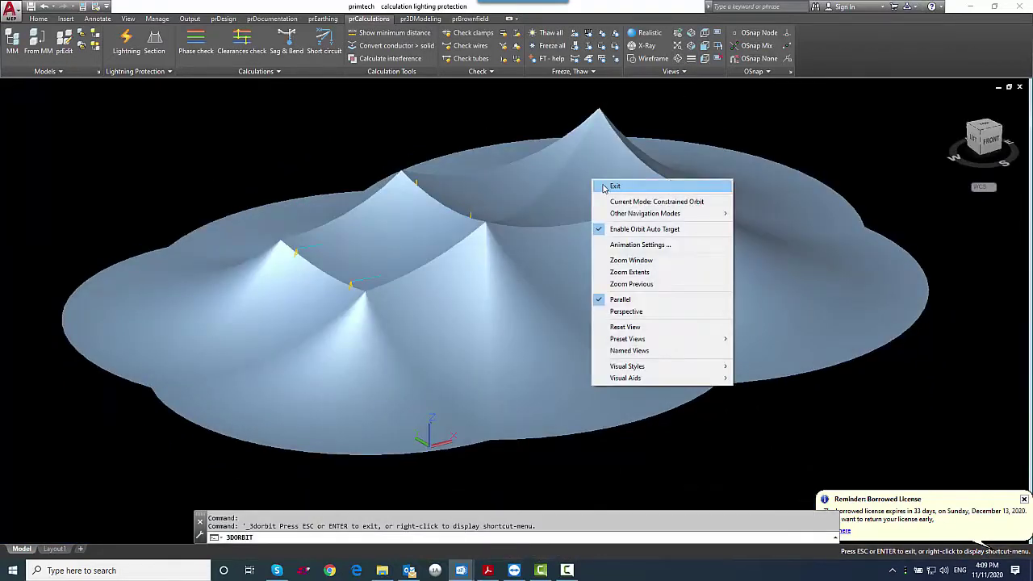
click(605, 188)
click(652, 49)
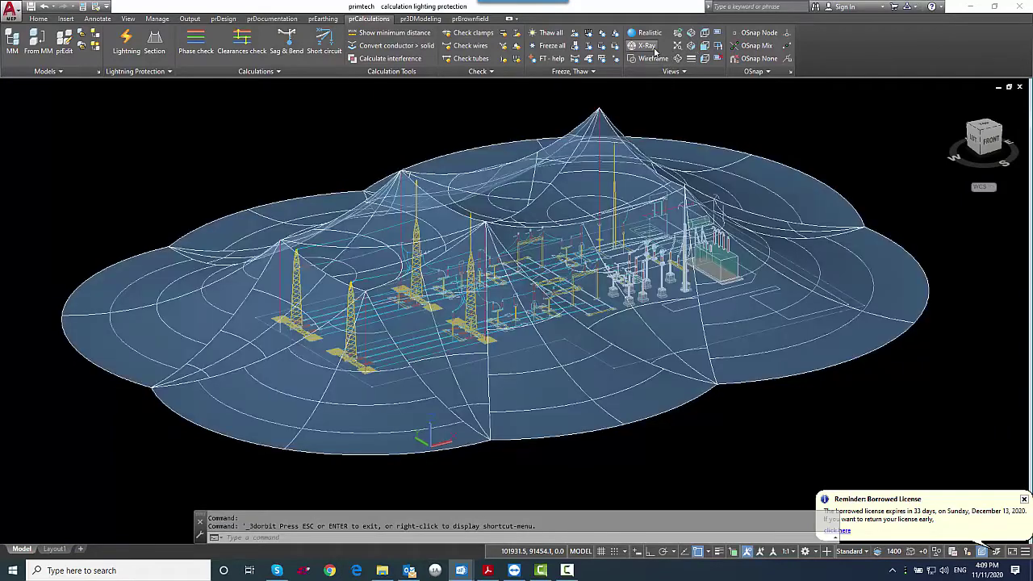
- Switch the model to wireframe display and delete the generated protection volume
click(653, 58)
click(723, 386)
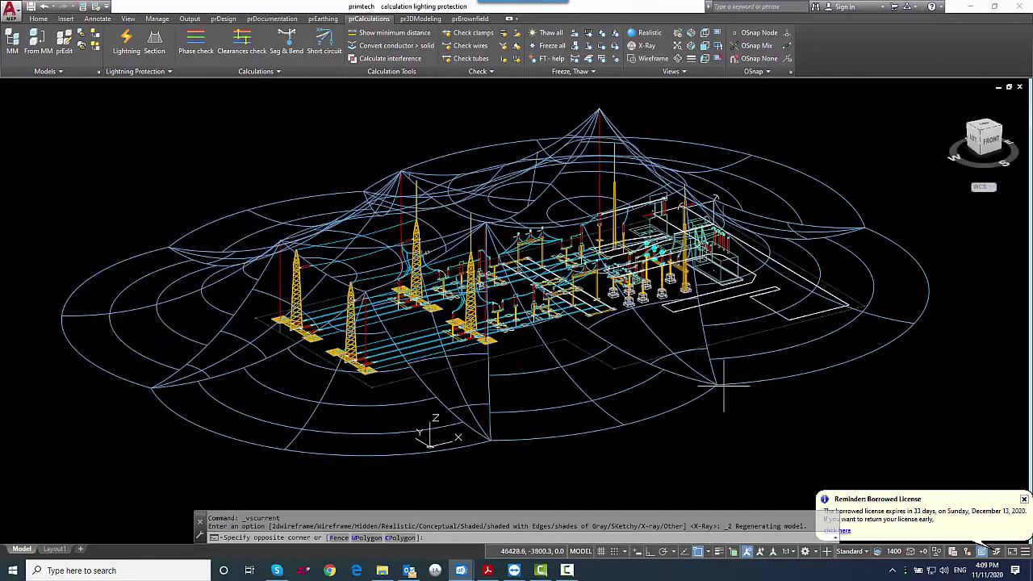
click(700, 369)
key(Delete)
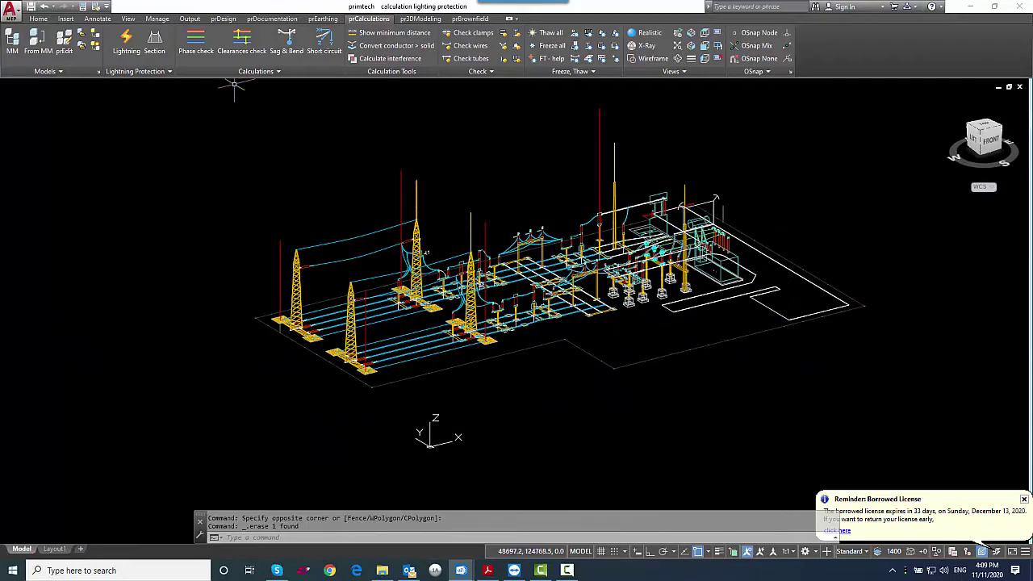
- Generate the Class III lightning protection contour for a protection height of 5000 on layer BLITZ_FL1
click(152, 44)
click(134, 45)
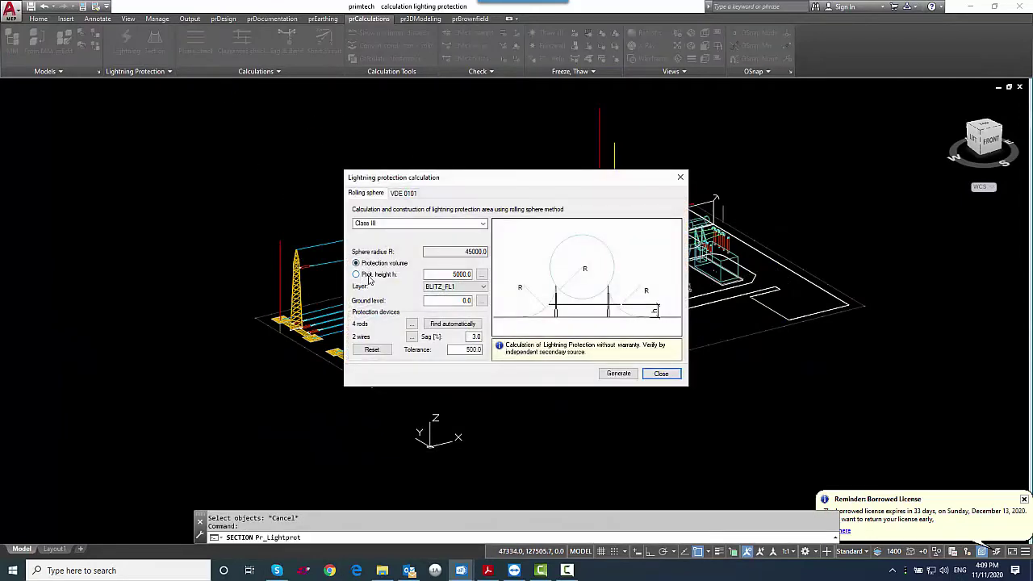
click(621, 373)
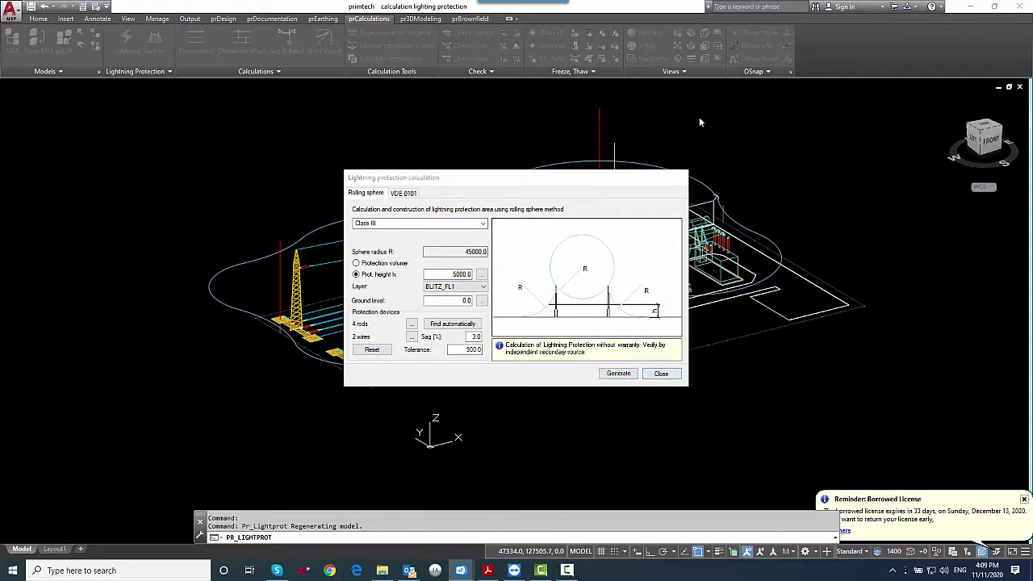
click(661, 374)
- Select the protection contour in the top view and generate a second contour for a protection height of 8000
click(645, 173)
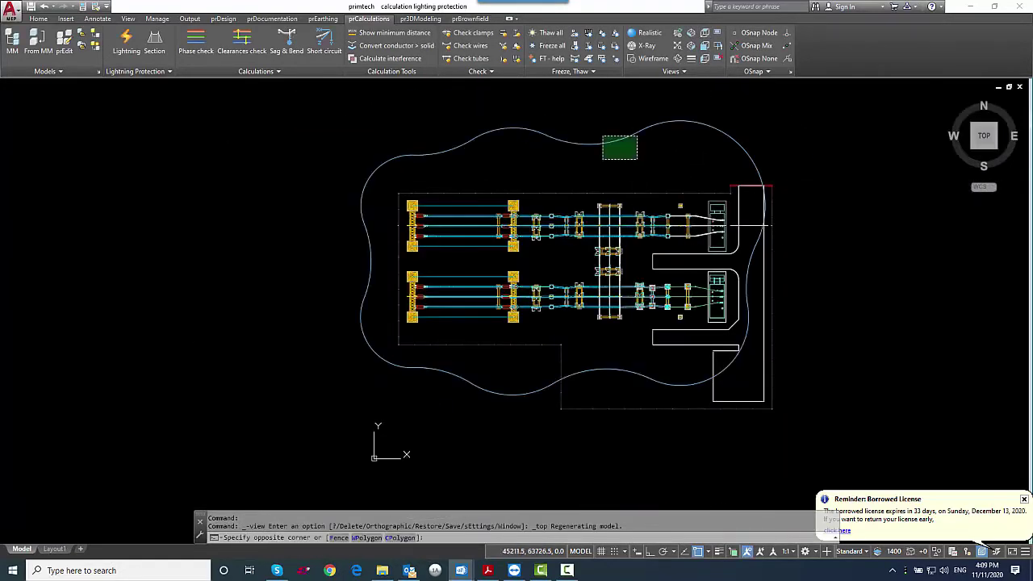
click(589, 116)
click(126, 42)
double_click(458, 274)
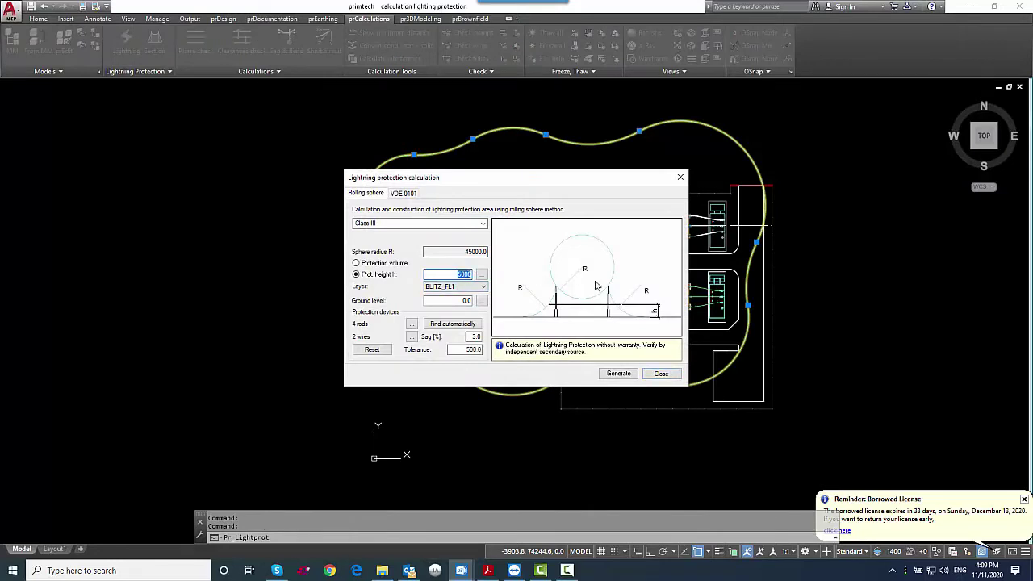
click(619, 373)
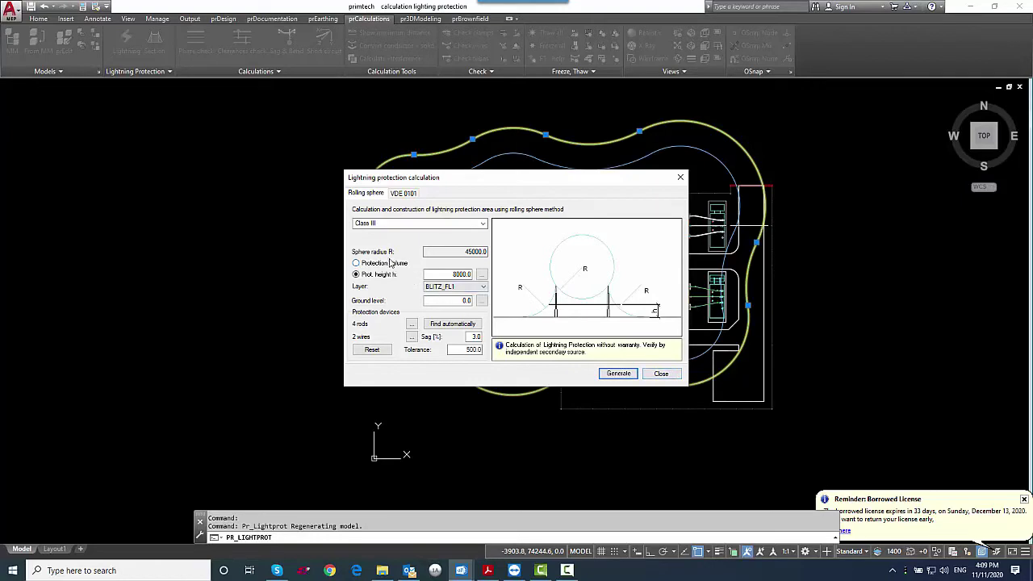
- Generate the protection volume on layer BLITZ_FL2 and close the lightning protection calculation
click(480, 299)
click(459, 300)
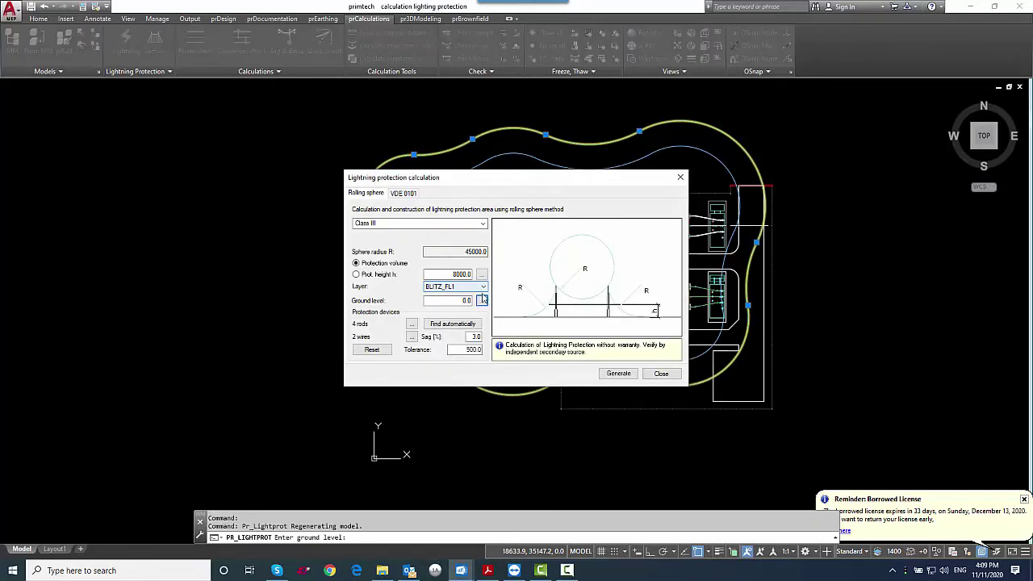
click(480, 286)
click(459, 299)
key(Down)
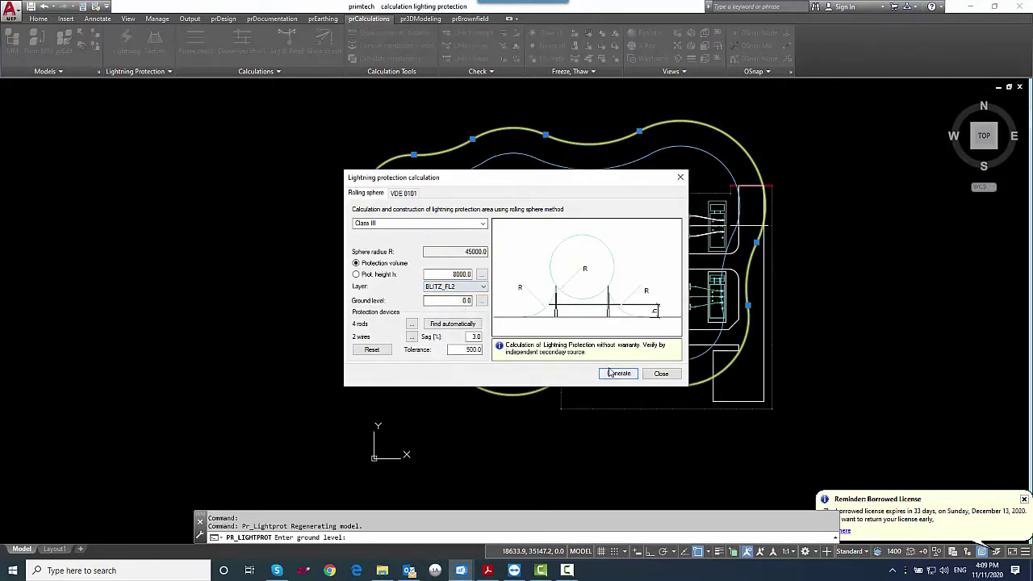
click(669, 375)
- Cut a vertical section through the protection volume along the tips of the rear inner tower mast and the tall rear mast
click(438, 259)
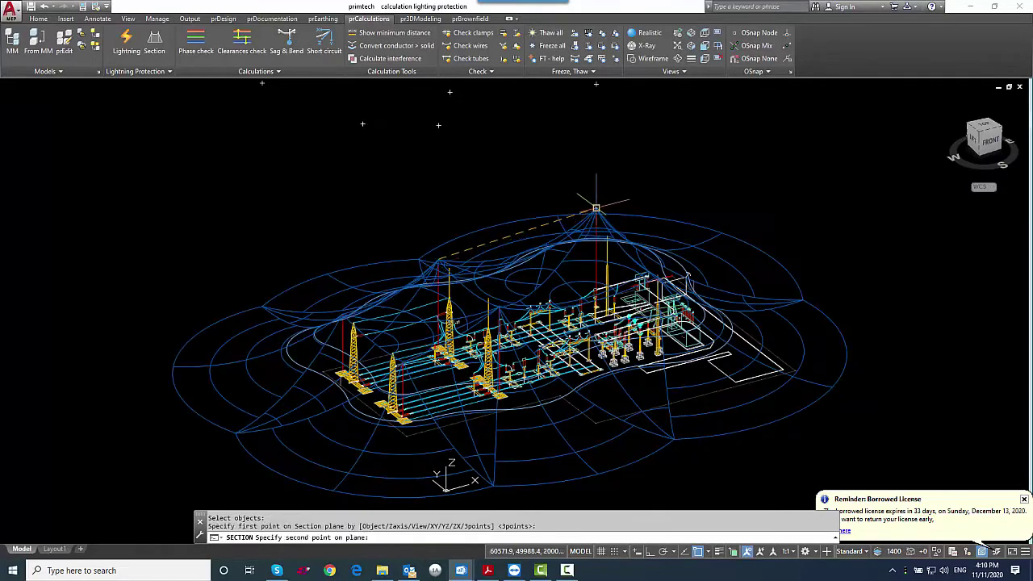
click(596, 208)
click(650, 551)
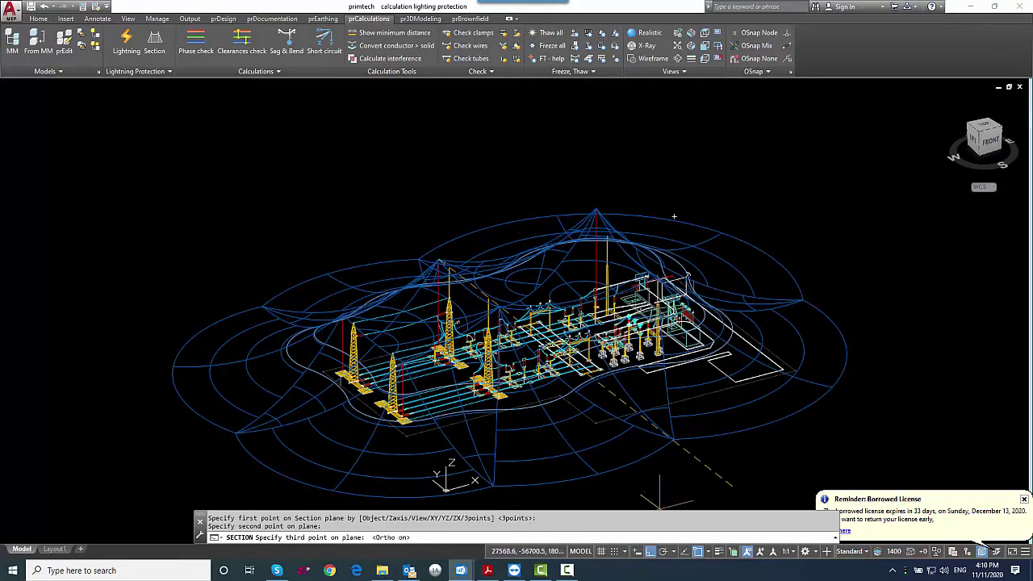
click(514, 167)
middle_drag(514, 167, 486, 172)
- Create a layout from the Lightning protection plan template in ISO A0 format at 1:100 with drawing number 6
click(272, 19)
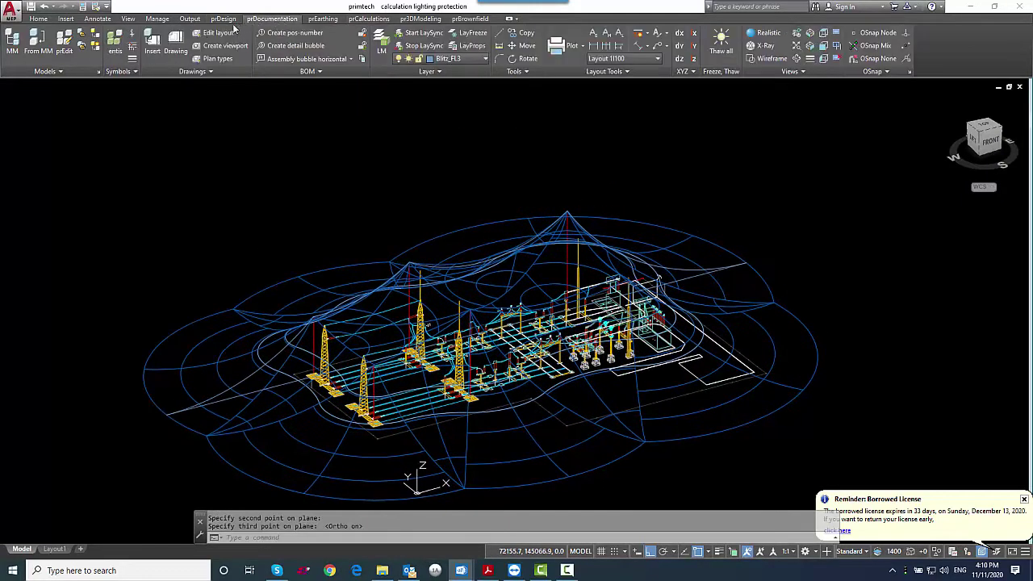
click(179, 42)
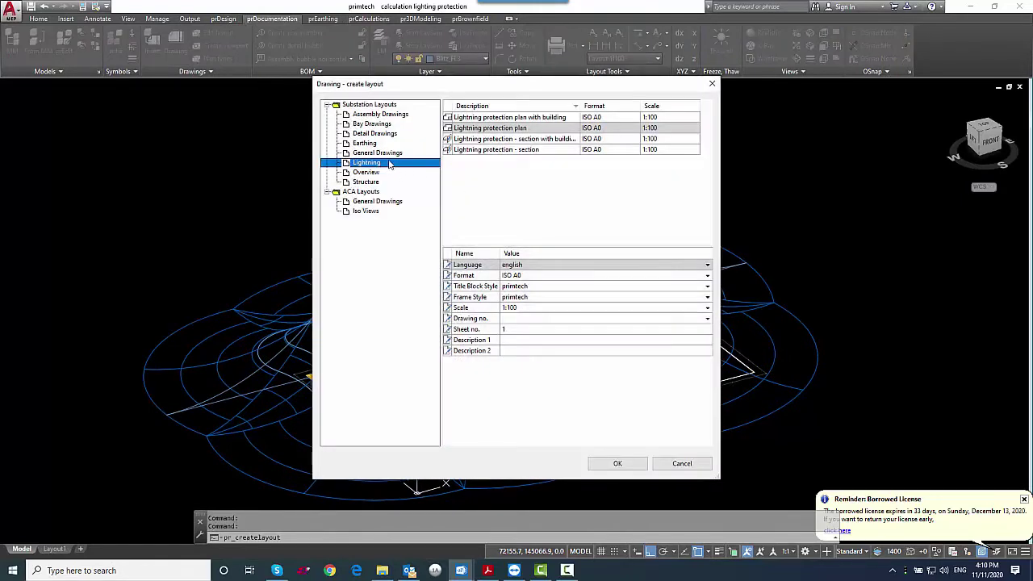
click(507, 129)
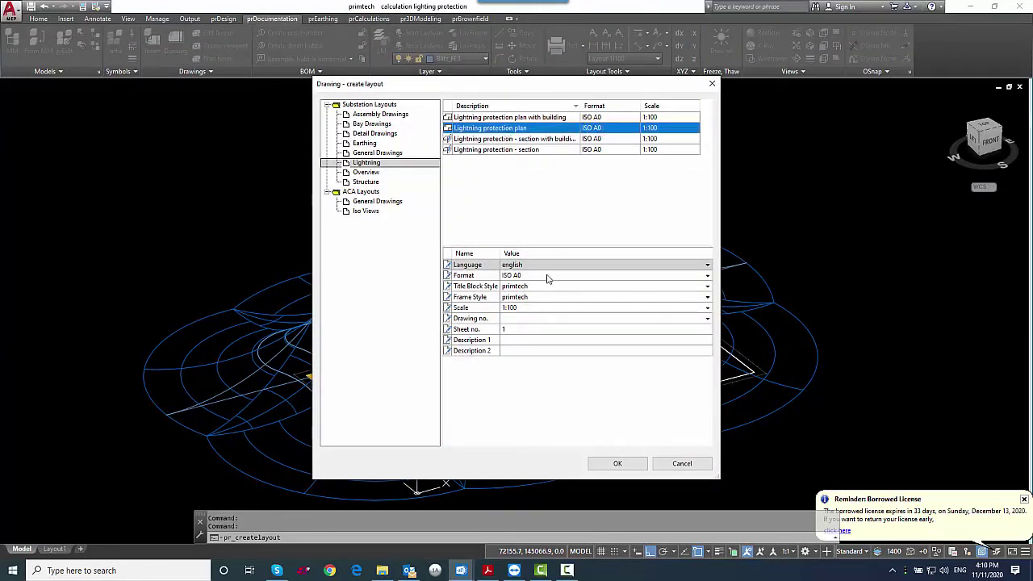
click(536, 319)
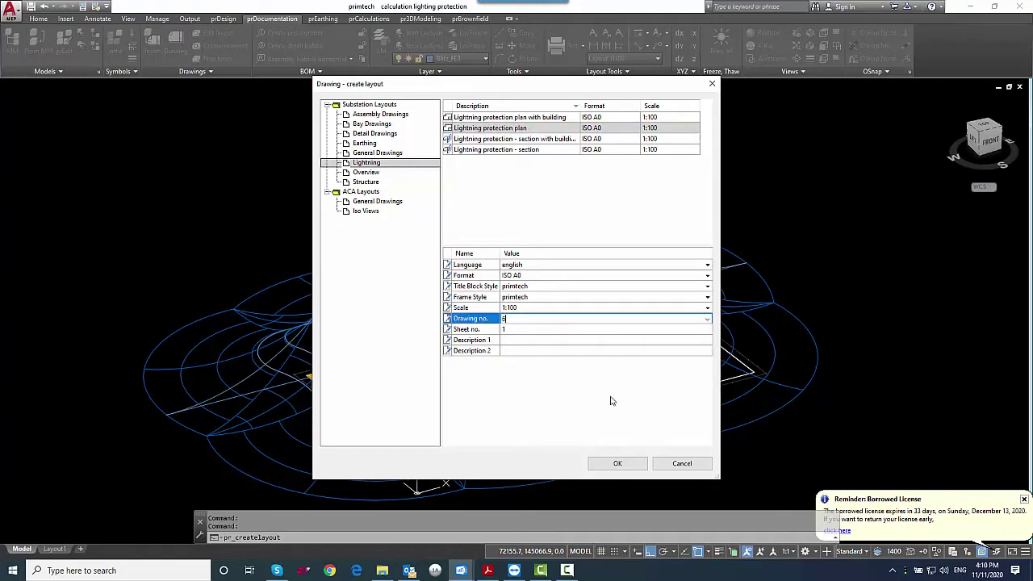
click(628, 464)
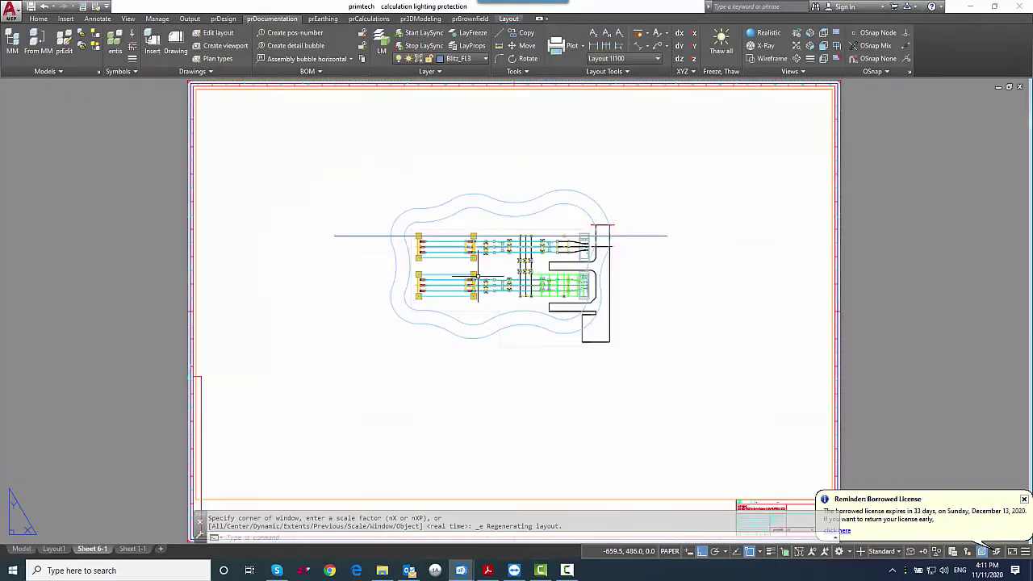
- Place an Iso view SW viewport at scale 1:500 on the sheet, just above the title block
click(220, 45)
click(490, 273)
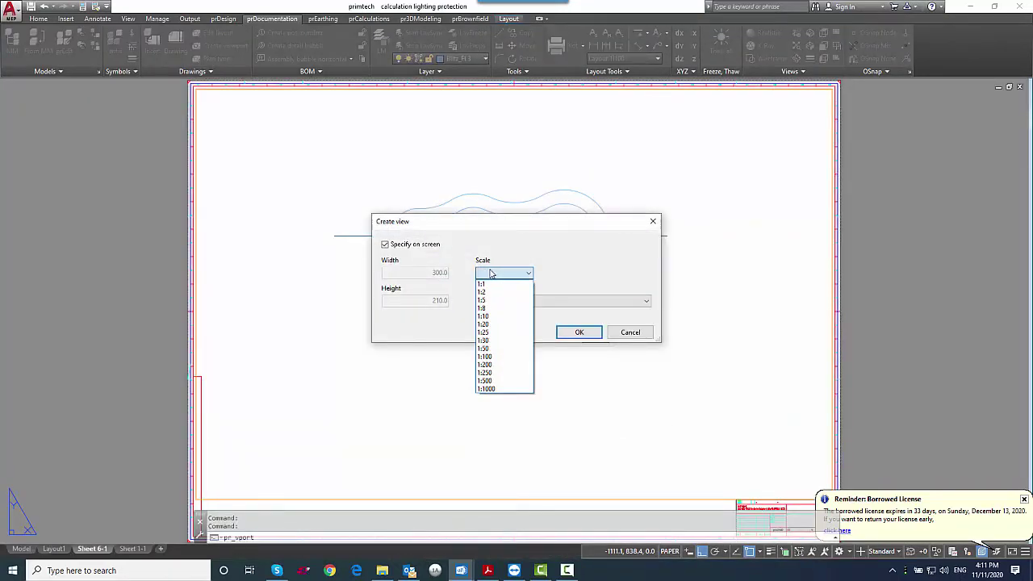
click(489, 380)
click(518, 303)
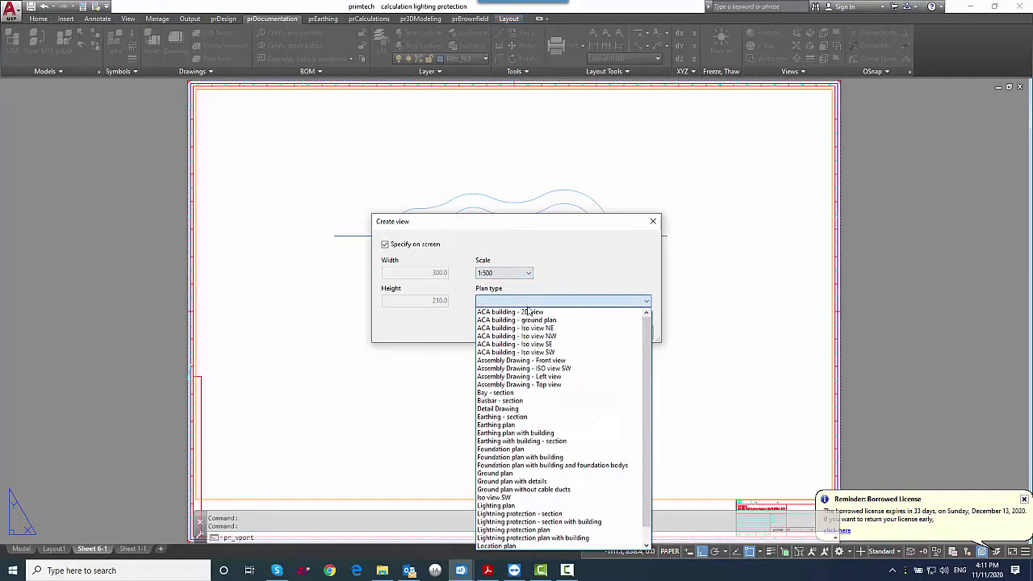
click(494, 496)
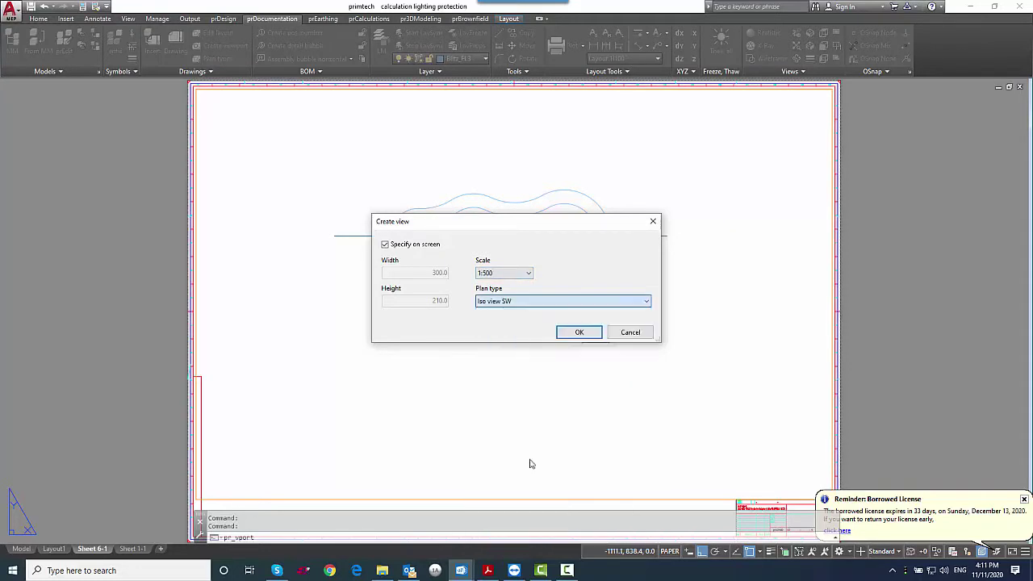
click(577, 330)
click(606, 332)
click(720, 425)
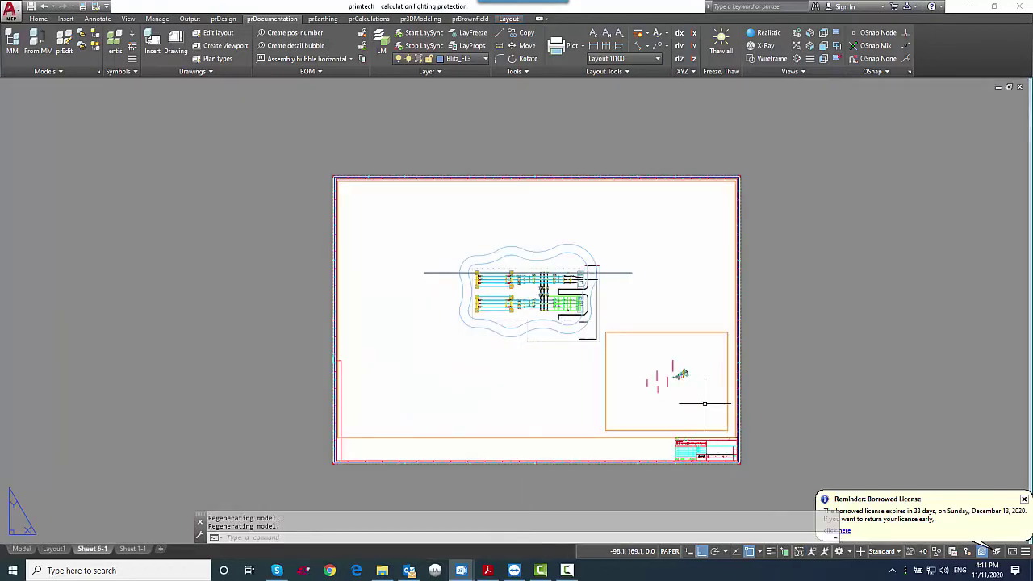
- Activate the iso viewport, switch on its lightning protection layers in the layer manager, and close the manager
double_click(697, 397)
click(379, 42)
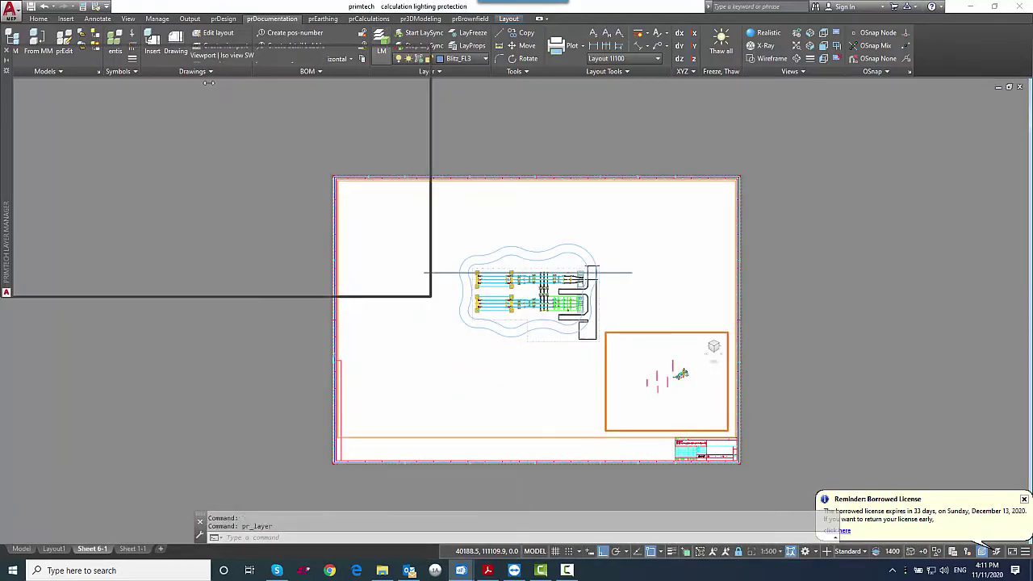
right_click(87, 84)
click(108, 105)
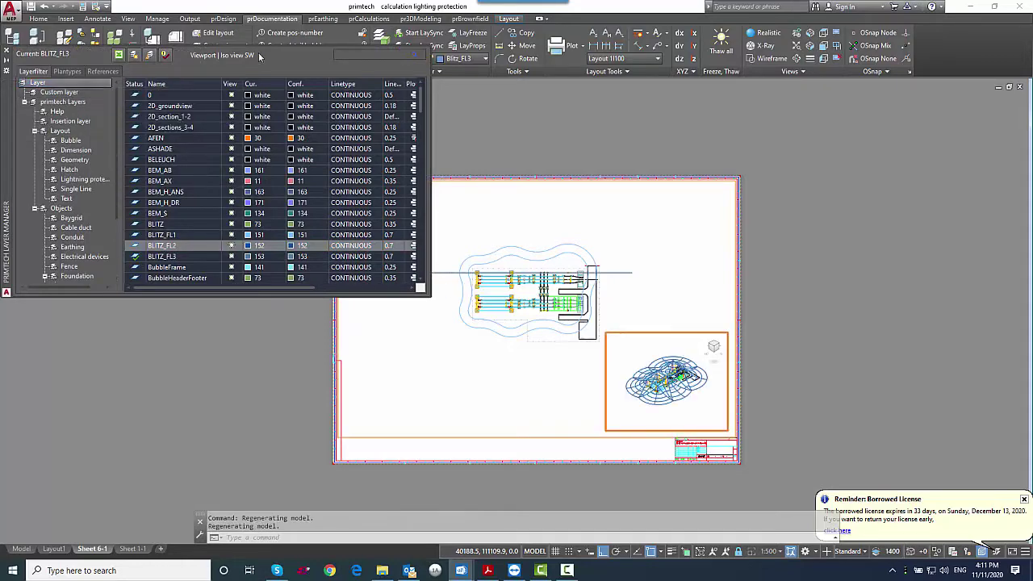
click(5, 60)
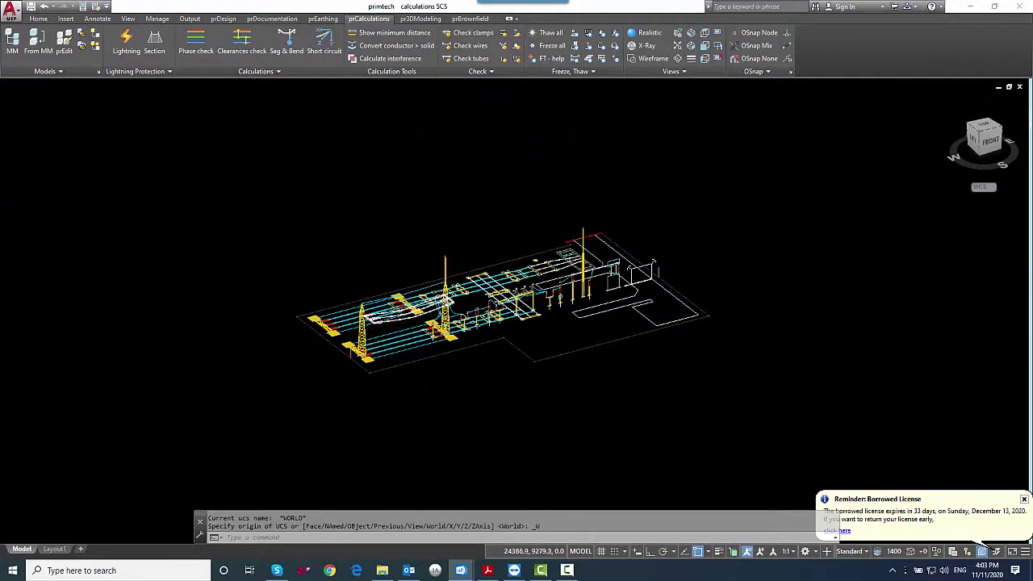
- Run the short-circuit calculation on the three parallel conductors spanning the two front towers
scroll(404, 322, up, 4)
scroll(406, 323, up, 2)
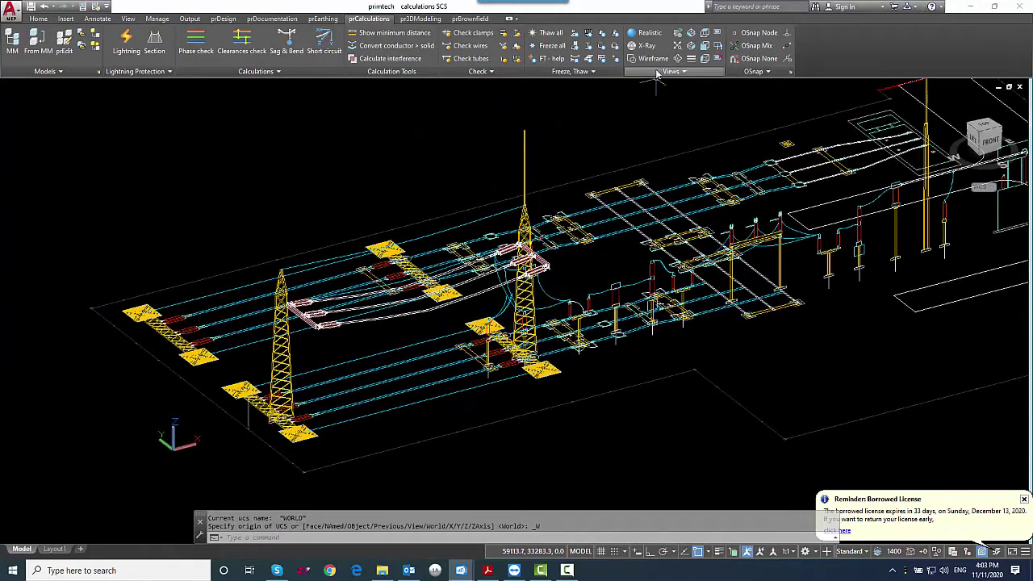
middle_drag(363, 187, 292, 208)
click(321, 45)
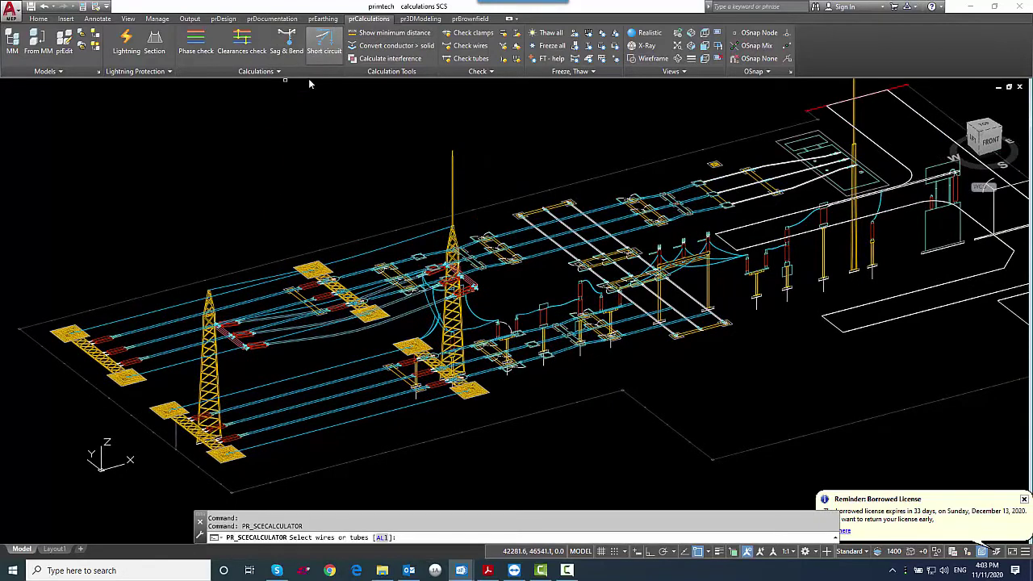
scroll(288, 332, up, 5)
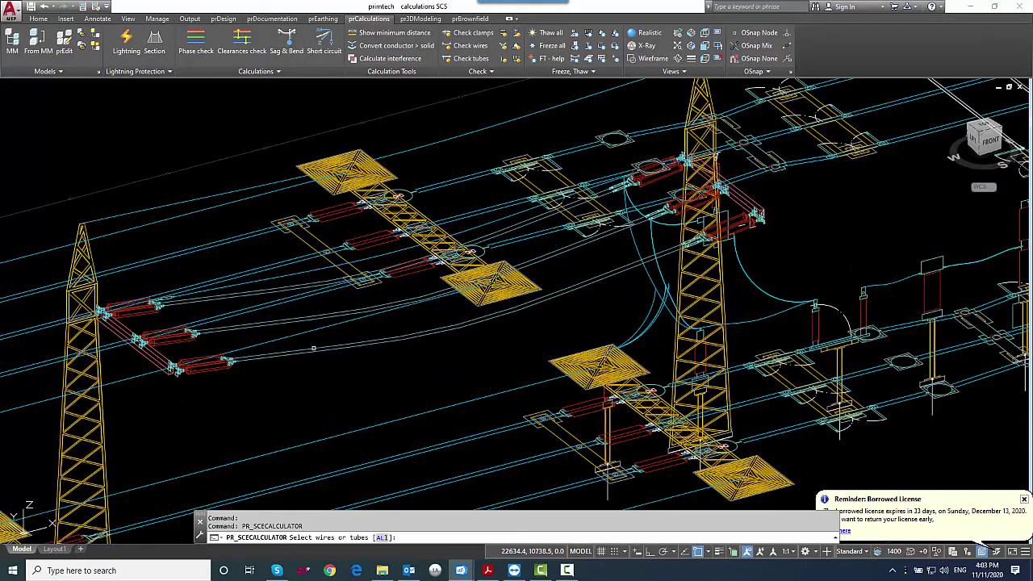
click(313, 348)
click(283, 321)
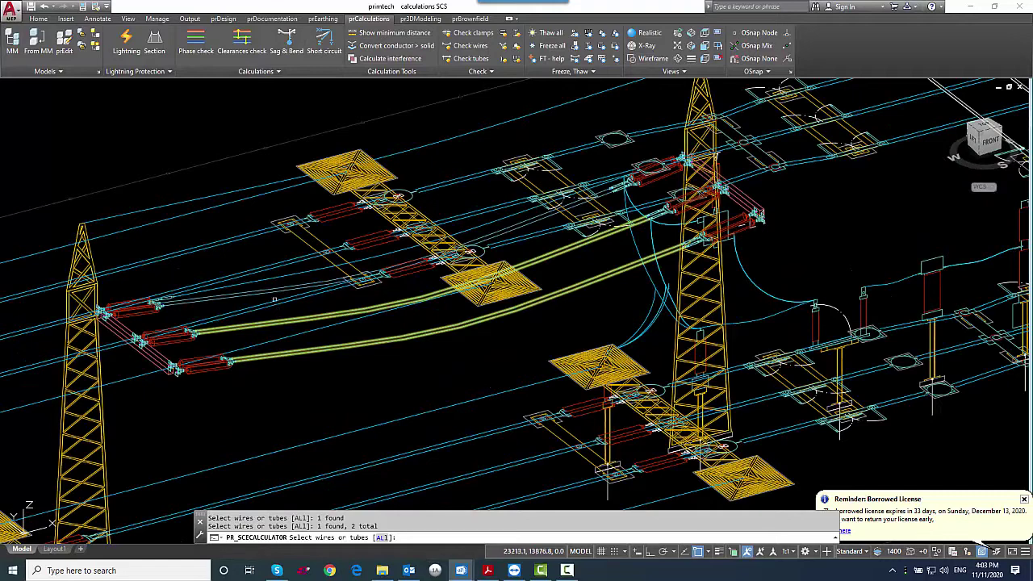
click(271, 291)
scroll(308, 321, down, 2)
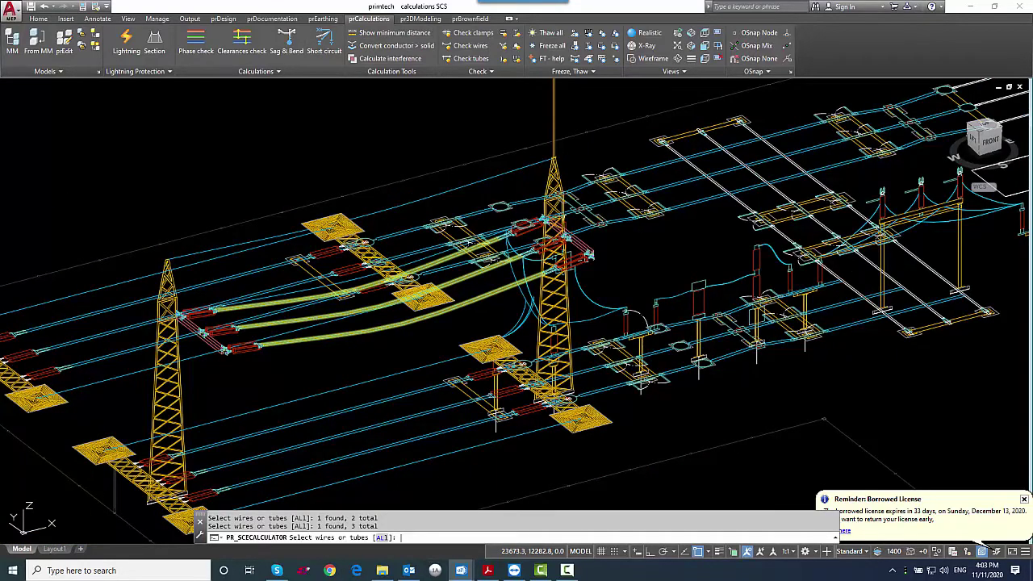
key(Return)
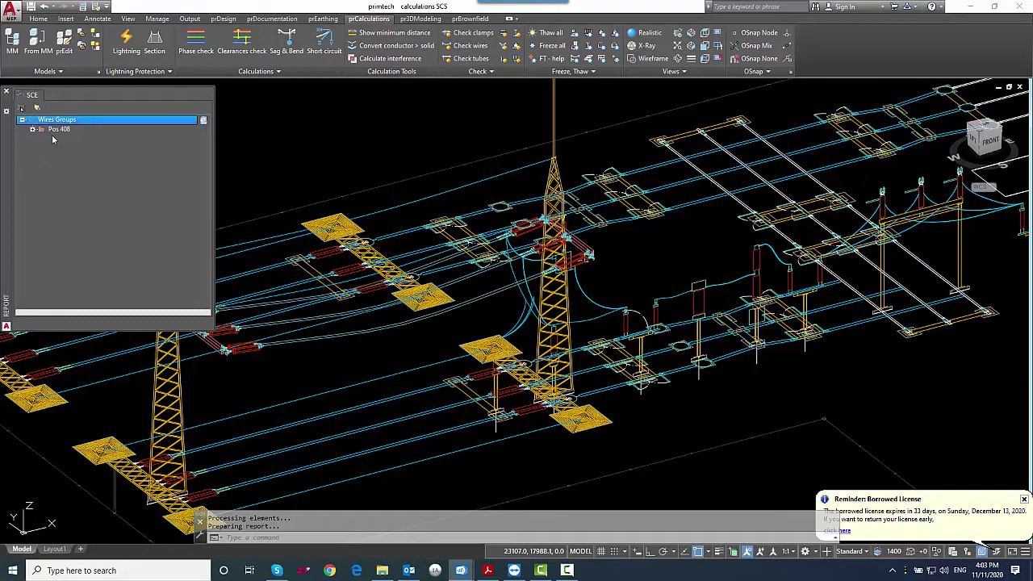
- Expand wire group Pos 408 down to the wires of spann 1 and open that span in the SCS Calculator
click(42, 133)
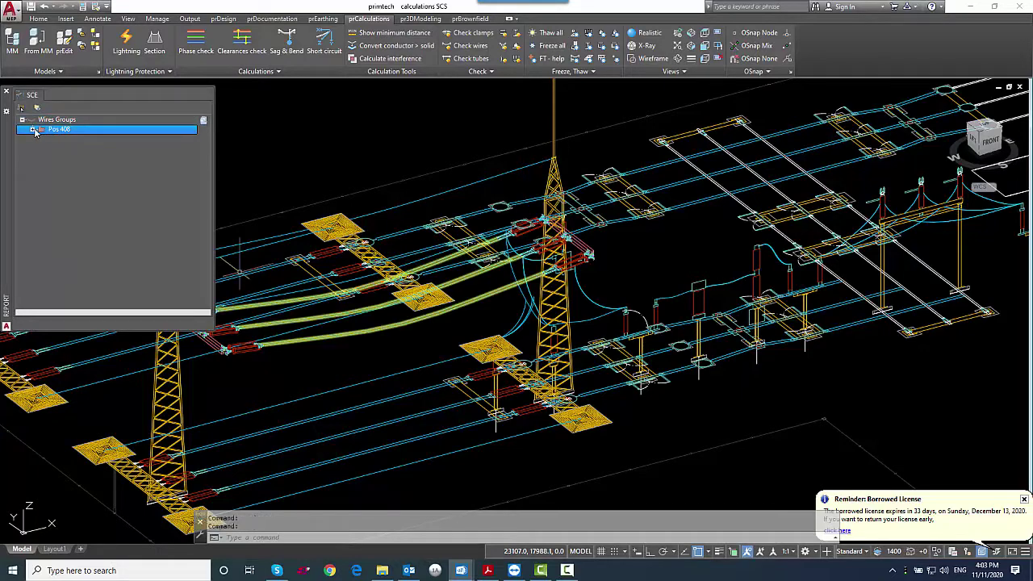
click(45, 138)
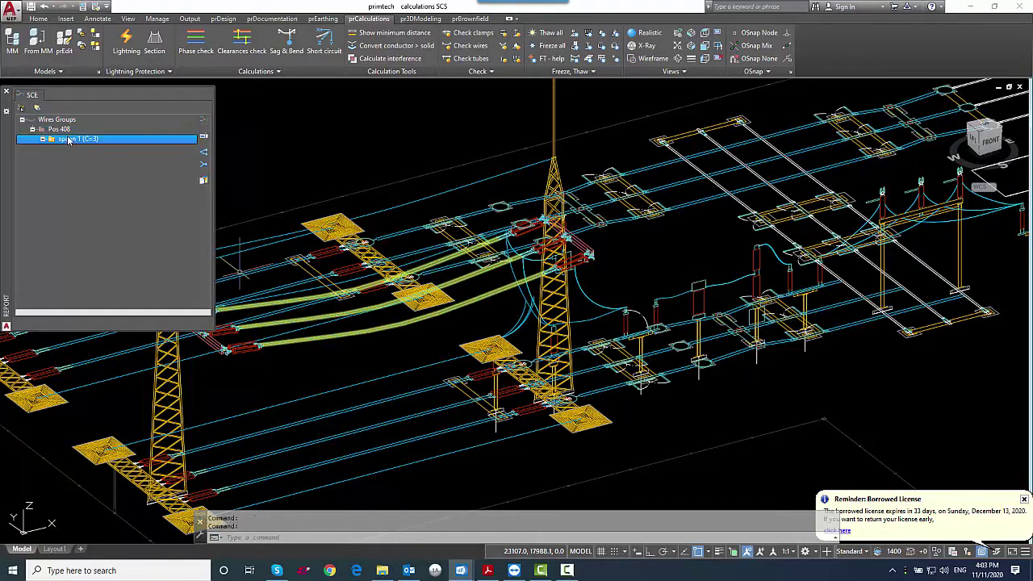
click(43, 139)
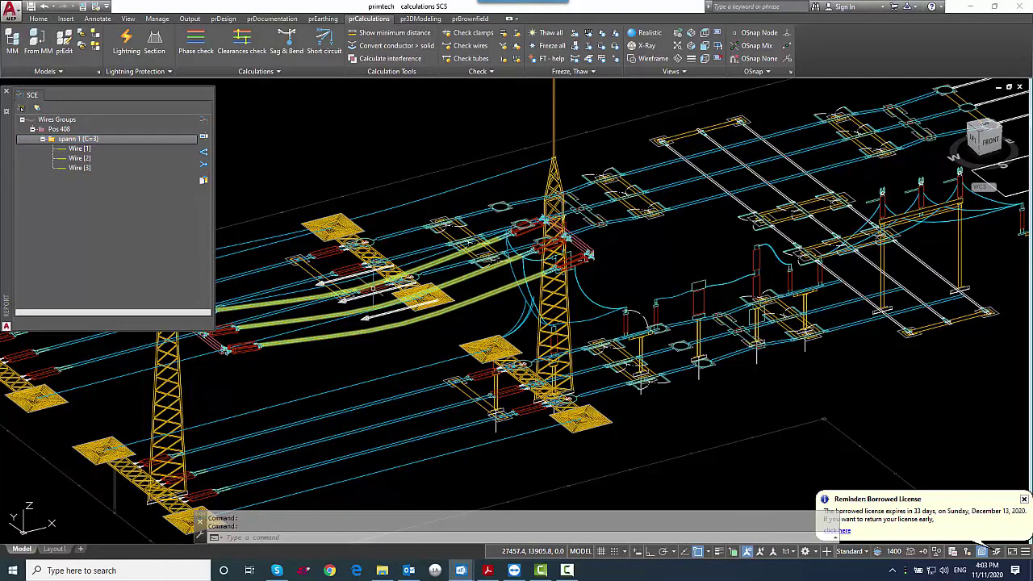
middle_drag(381, 294, 441, 312)
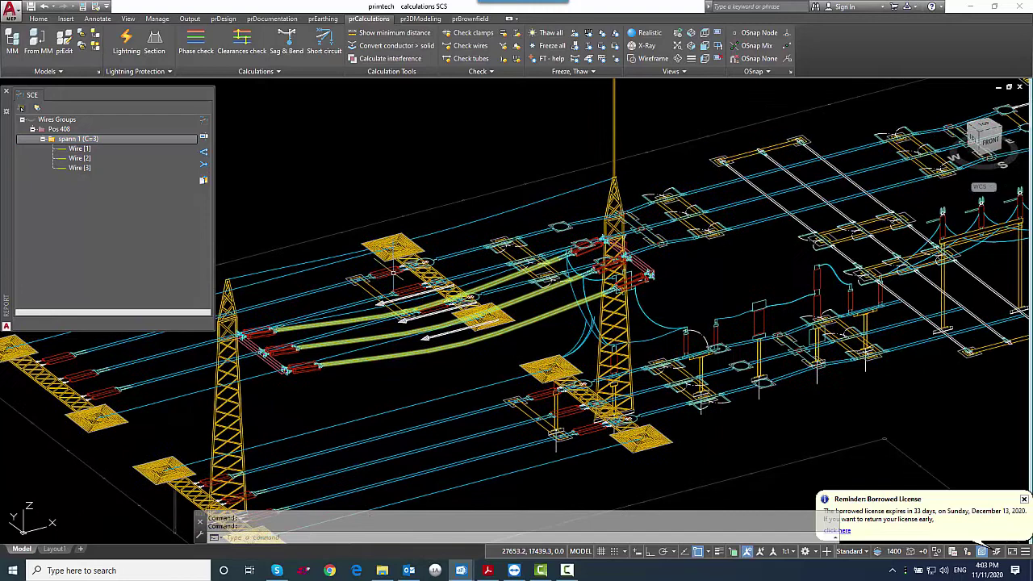
click(203, 122)
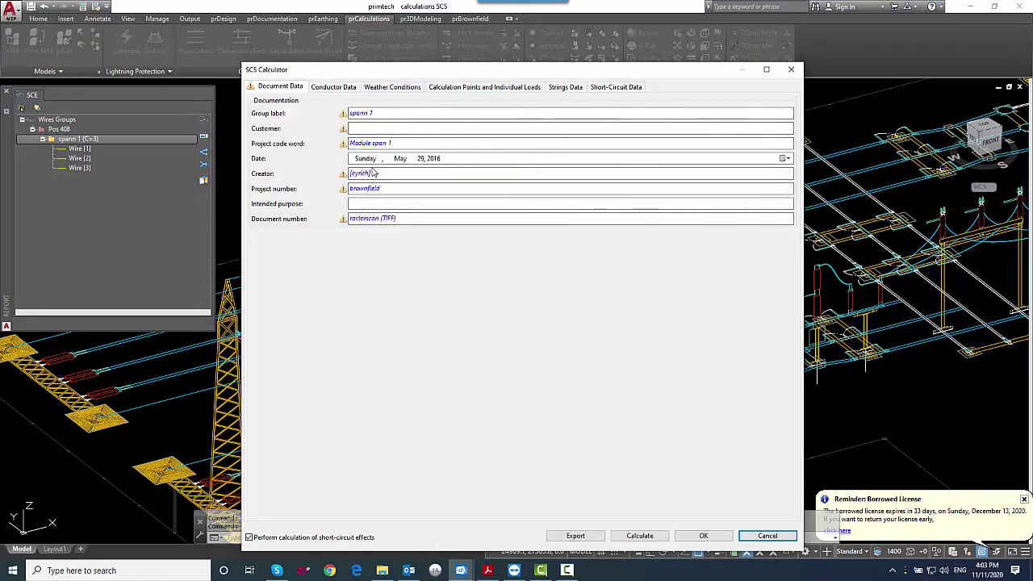
- Review the span's conductor data, including the conductor description, anchor-point height difference and sag percentage
click(334, 87)
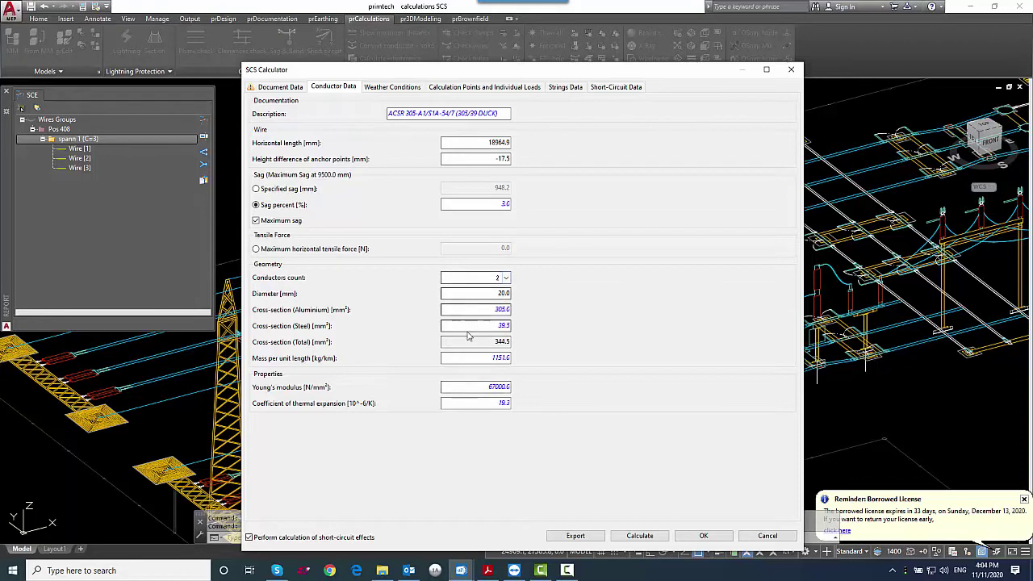
drag(456, 113, 552, 146)
click(485, 159)
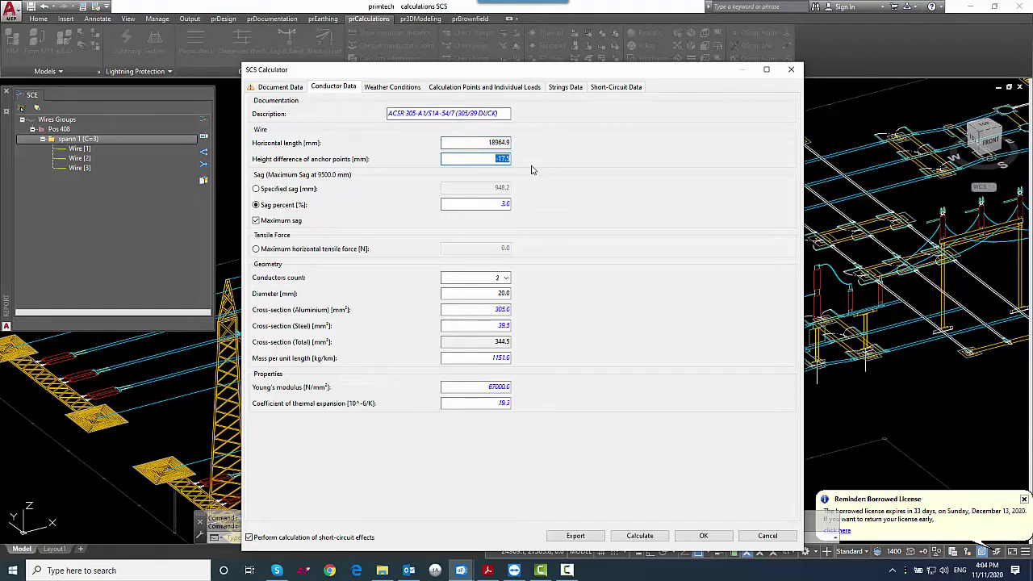
click(498, 208)
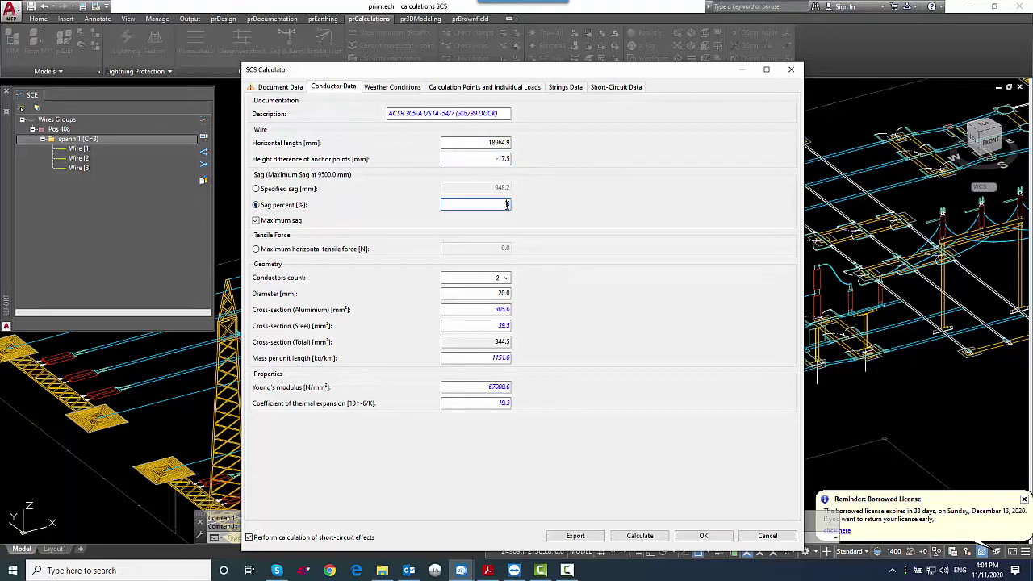
- Add a -5 °C weather condition with Wind/Ice Layer load, 800 N/m² pressure, drag factor 1 and 20 mm ice on conductor and string
click(392, 86)
click(485, 143)
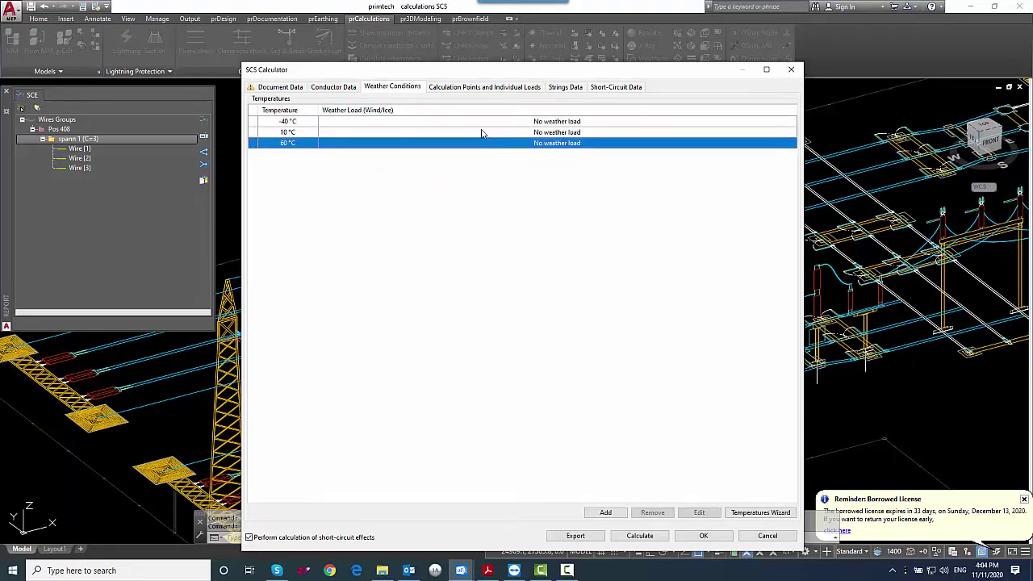
click(487, 121)
click(489, 132)
click(609, 515)
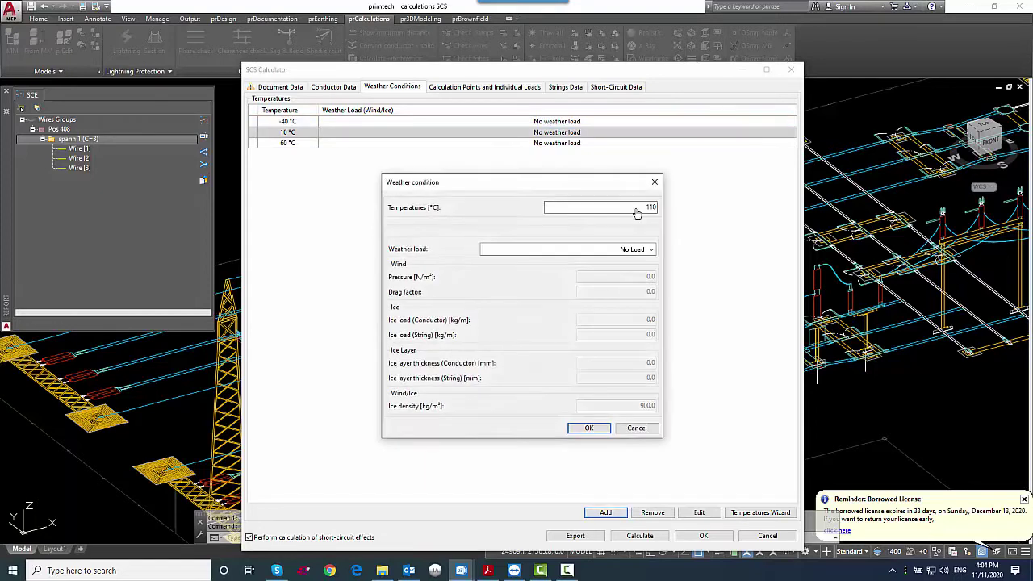
click(642, 209)
key(BackSpace)
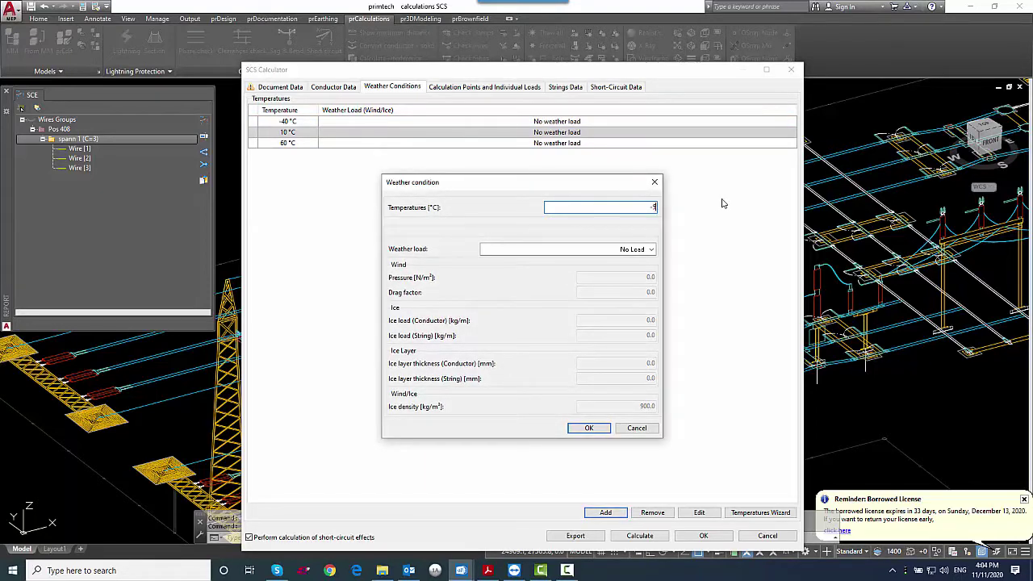
click(656, 253)
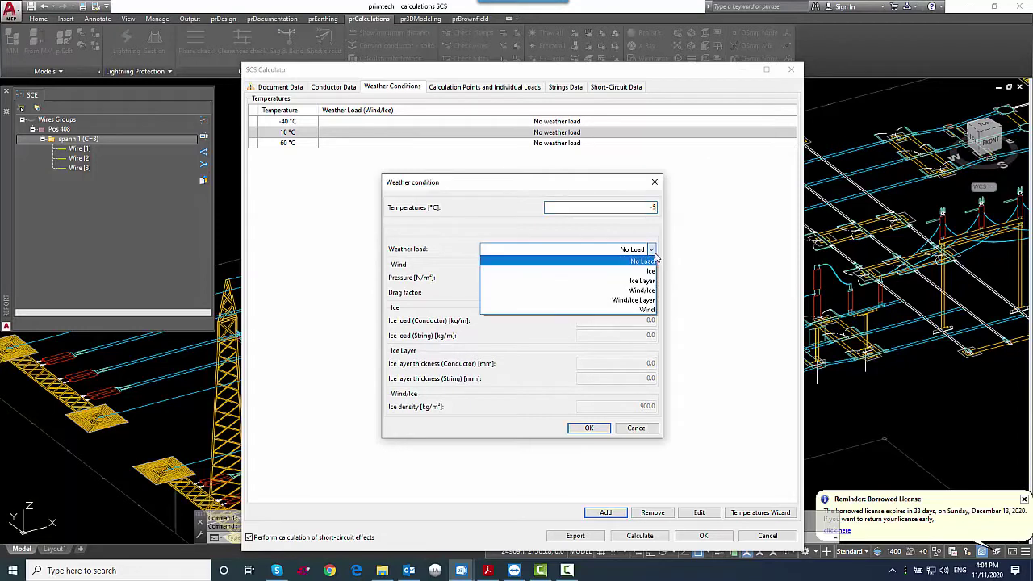
click(643, 300)
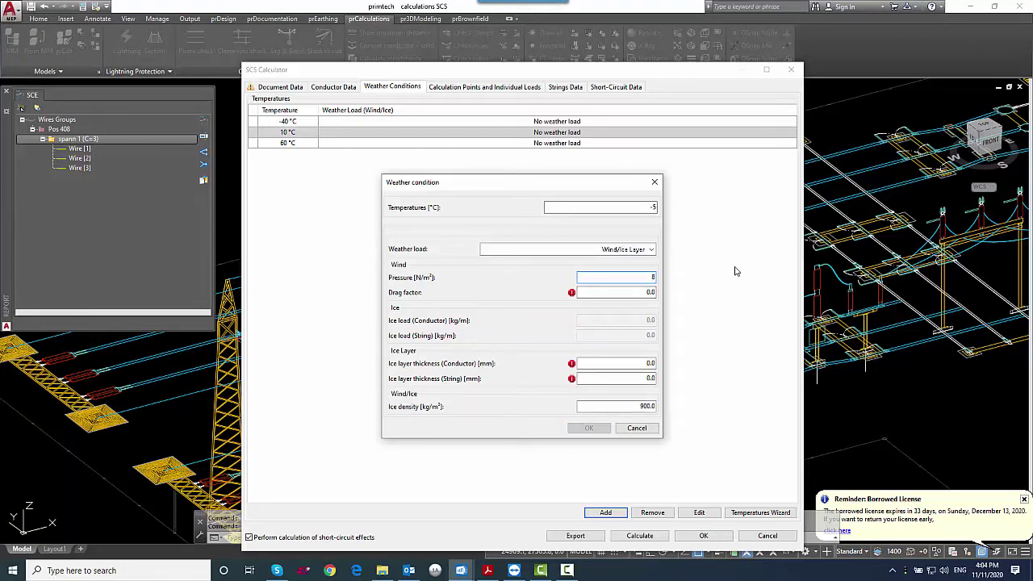
key(Return)
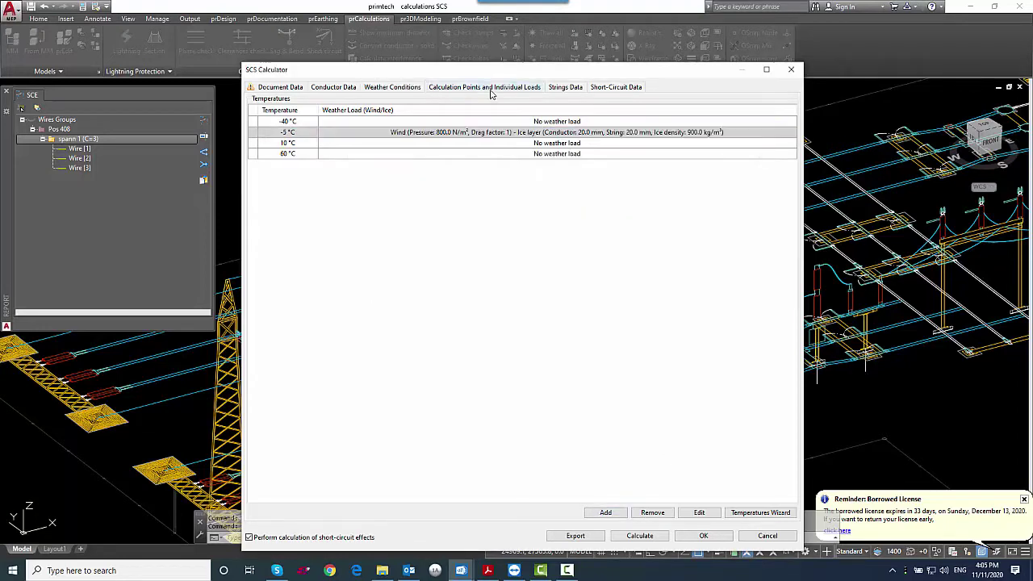
- Examine the individual load settings of the existing calculation point and the option for adding another load
click(484, 86)
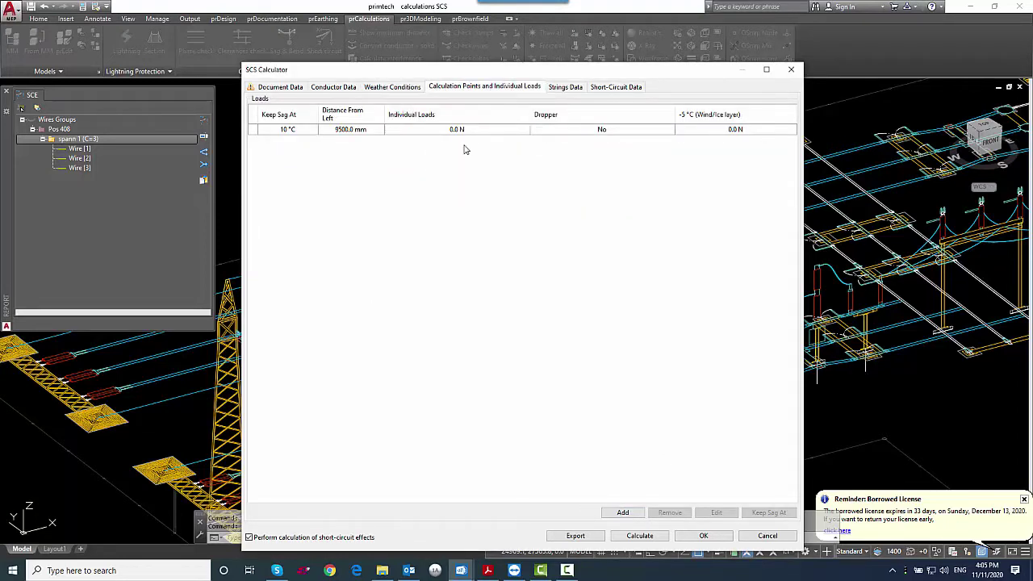
double_click(473, 130)
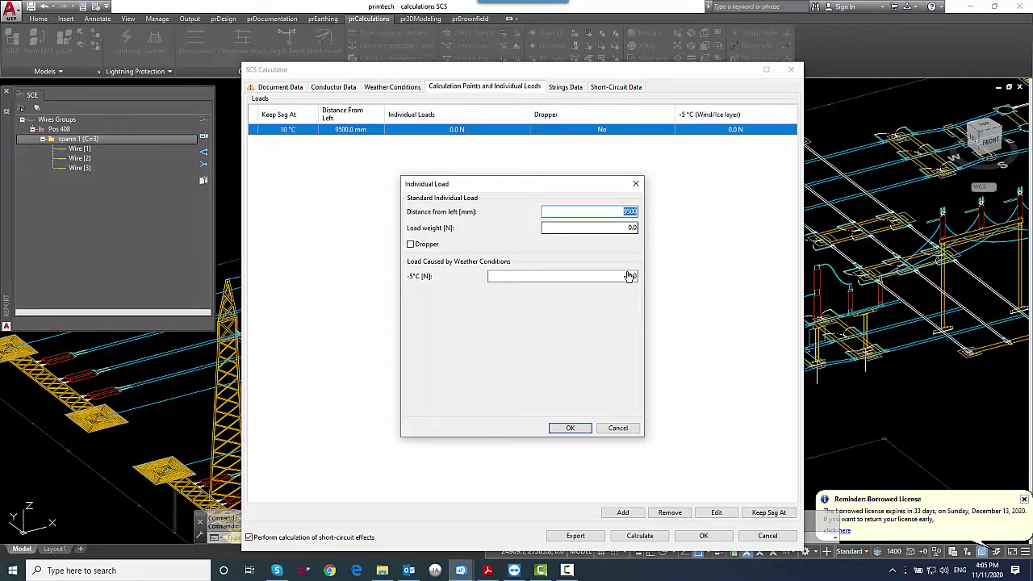
click(635, 183)
click(623, 513)
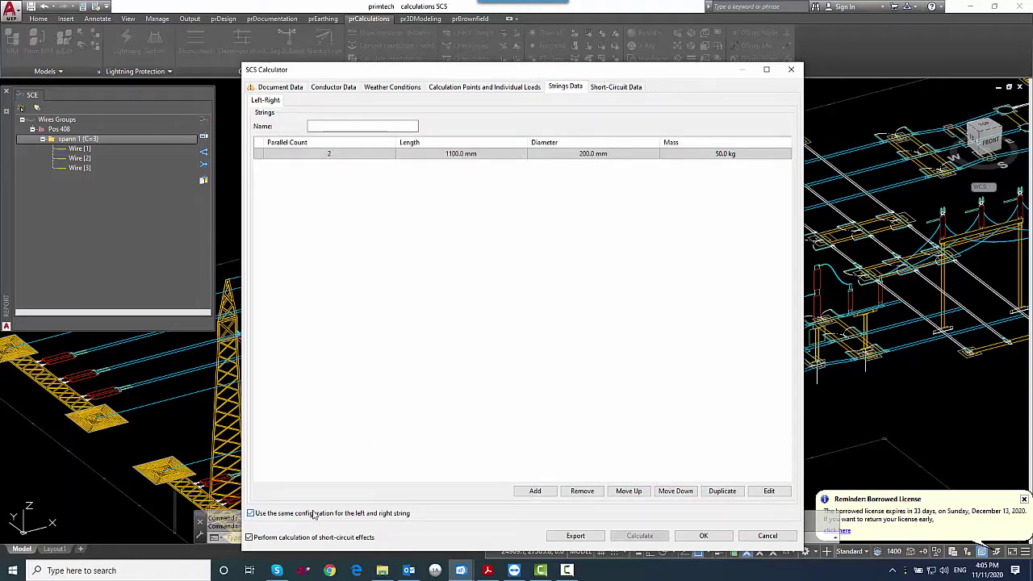
- Review the insulator string's settings, including its parallel count, length and string diameter
click(484, 156)
double_click(484, 156)
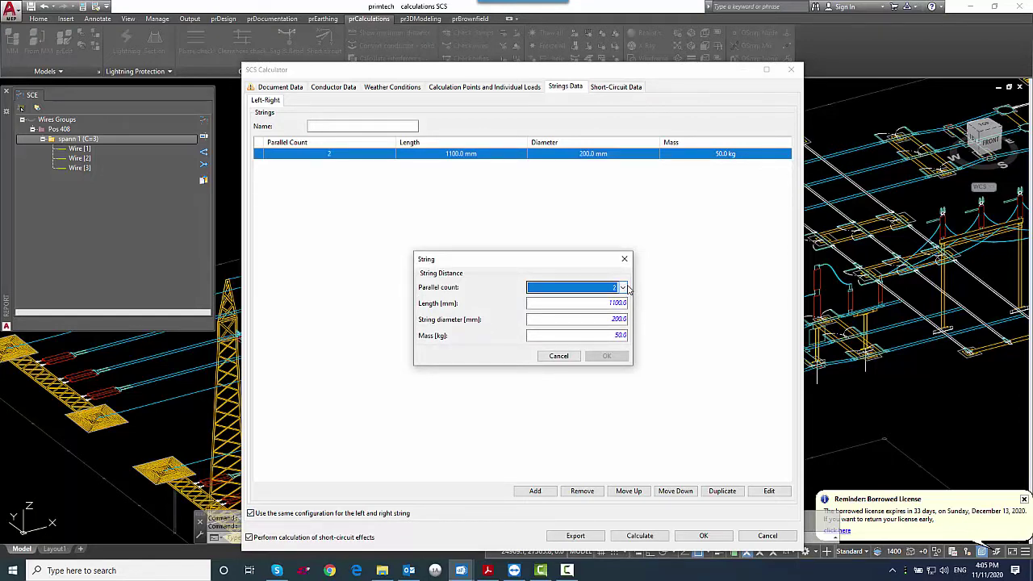
click(614, 304)
click(619, 320)
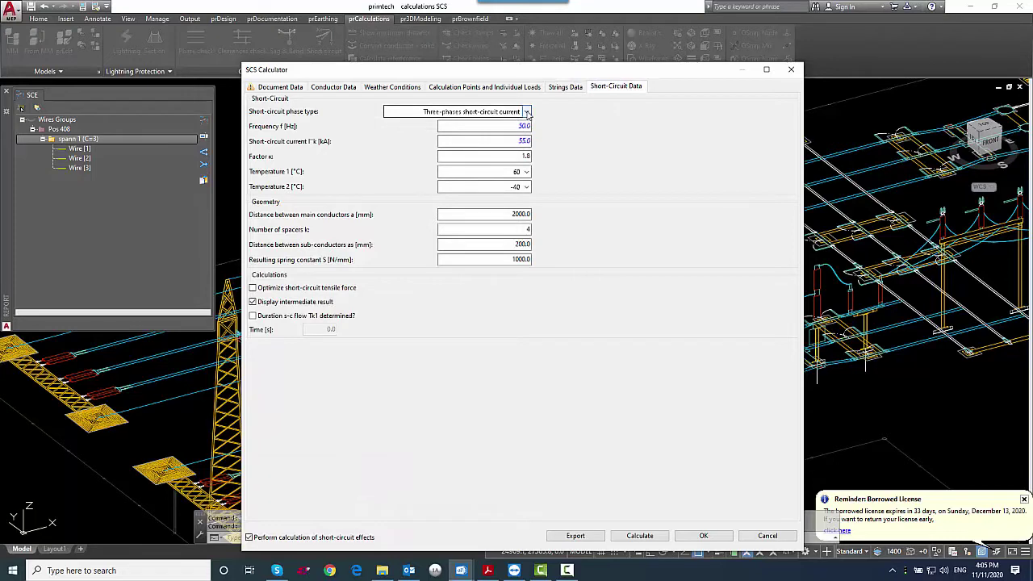
- Review the short-circuit data, including the phase type options, frequency, factor κ, main conductor distance, number of spacers and resulting spring constant
click(526, 113)
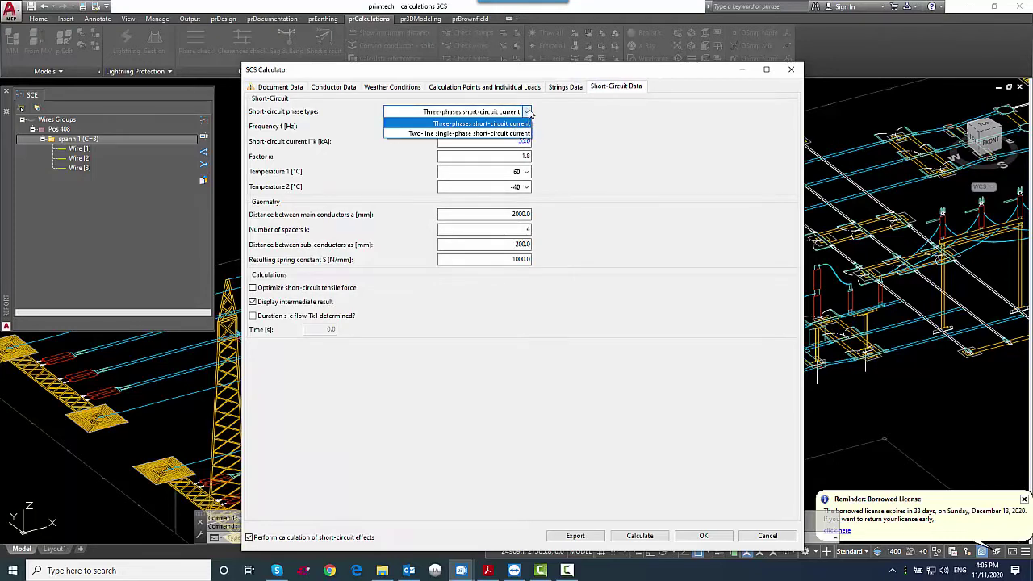
click(530, 115)
key(Tab)
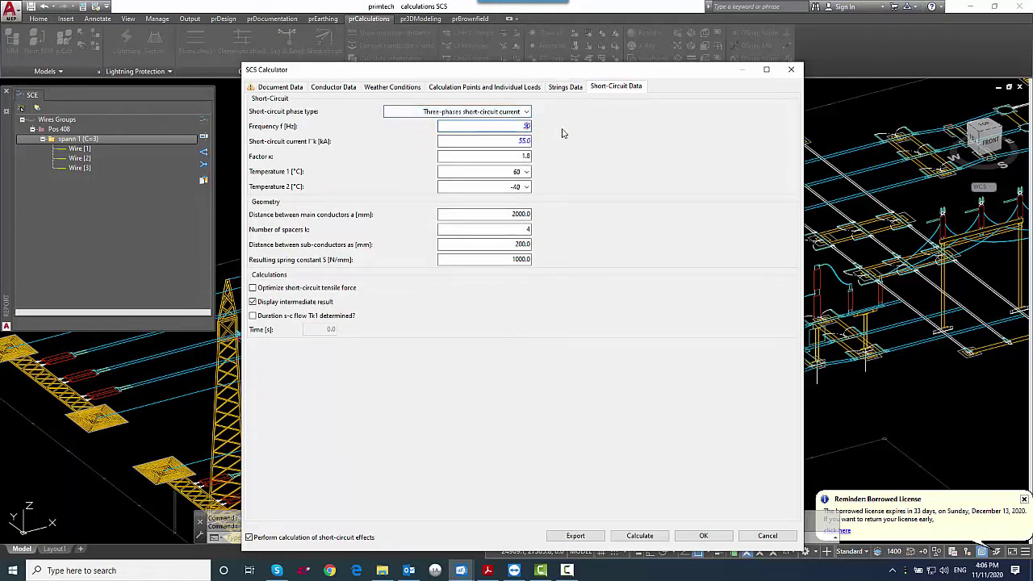
click(526, 156)
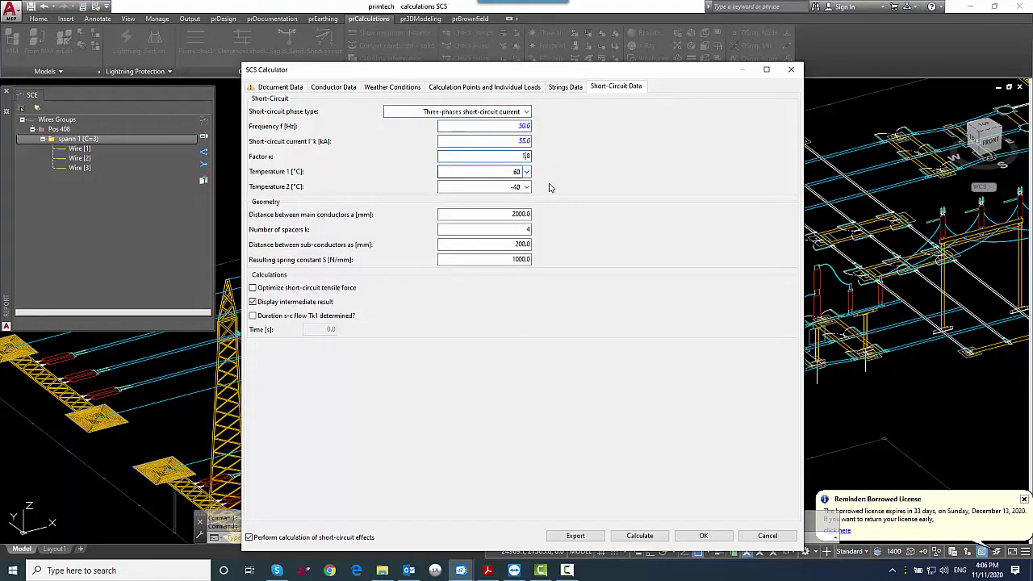
click(522, 214)
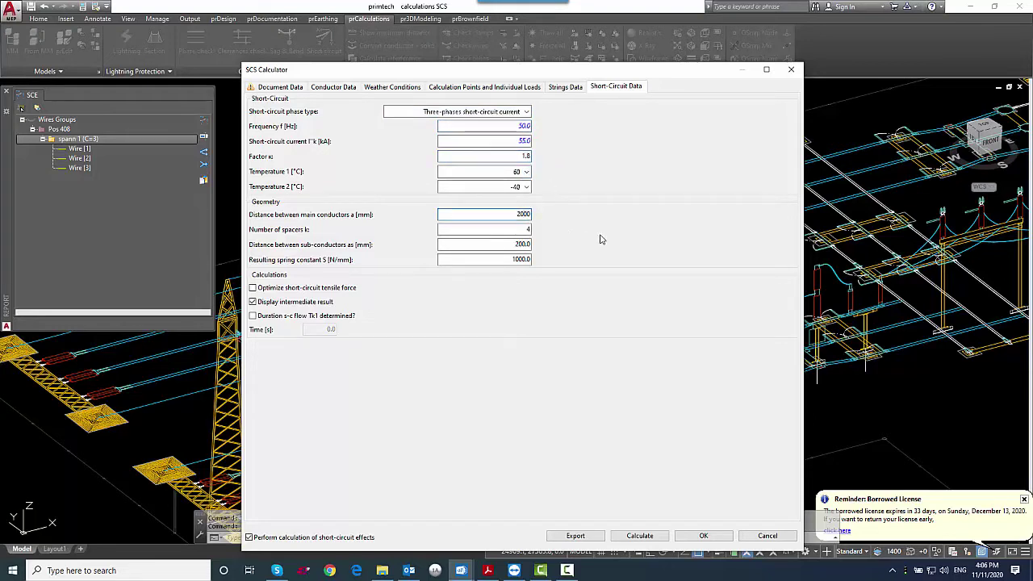
click(525, 230)
click(512, 259)
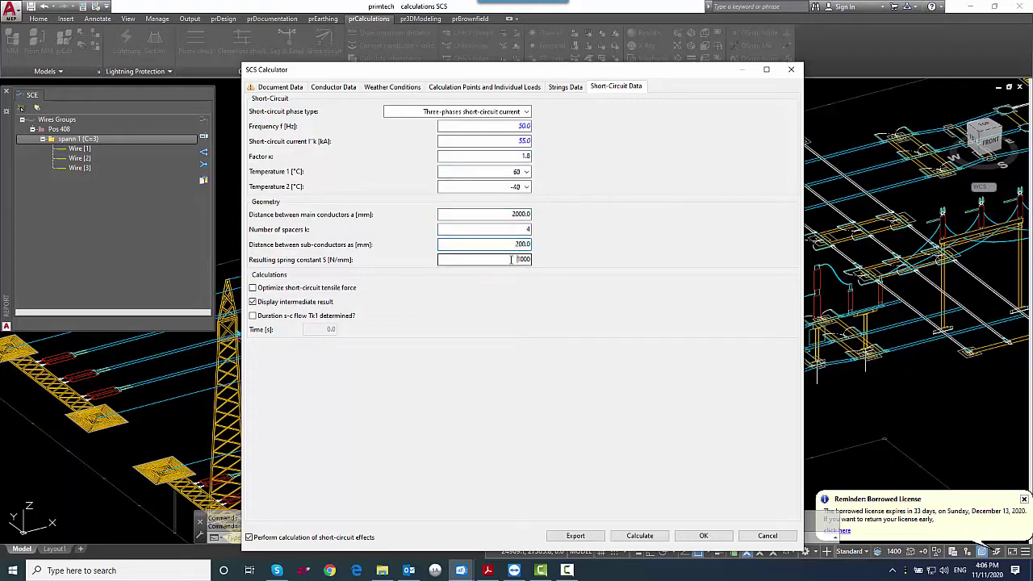
double_click(511, 259)
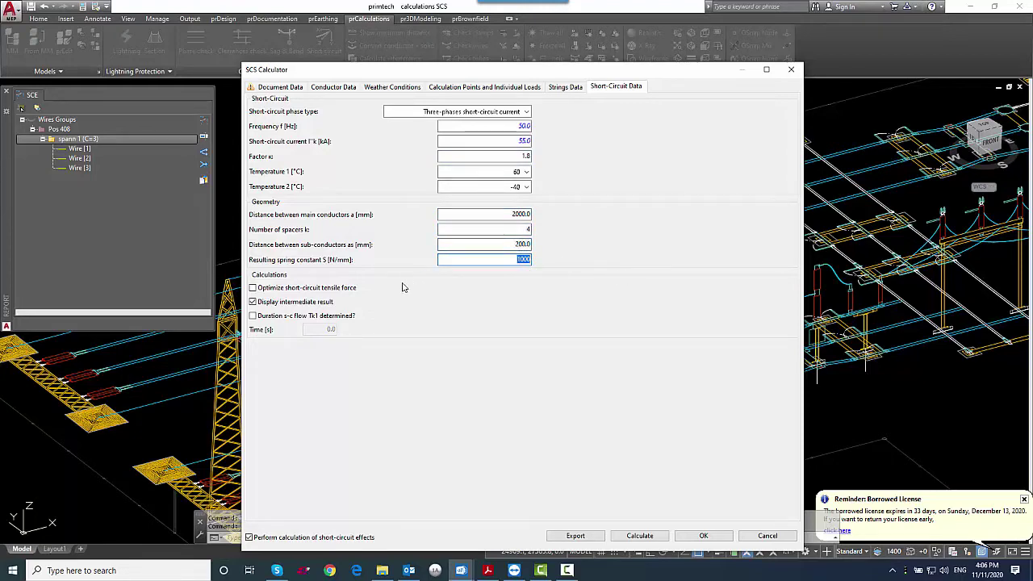
- Calculate the span and examine the input data, short-circuit tensile forces and connector and support ratings in the IEC 60865-1 results
click(639, 535)
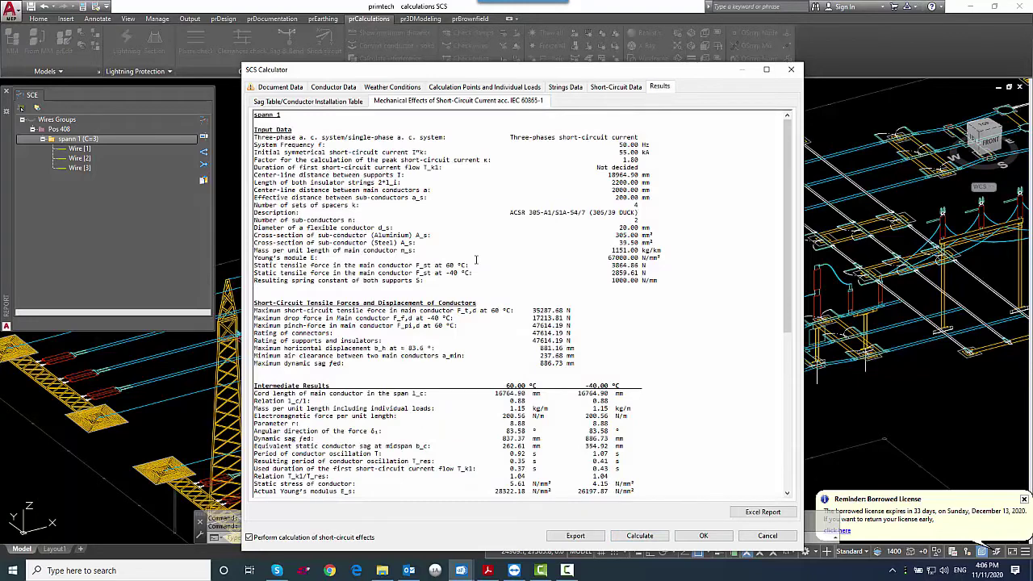
drag(662, 273, 257, 161)
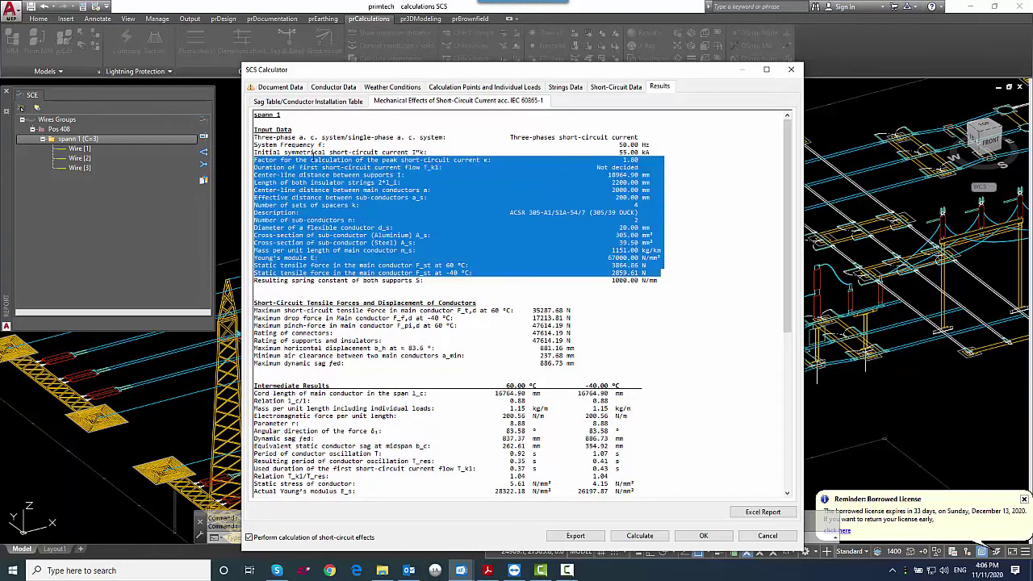
click(308, 304)
drag(272, 312, 326, 325)
click(578, 342)
drag(577, 342, 255, 333)
click(575, 340)
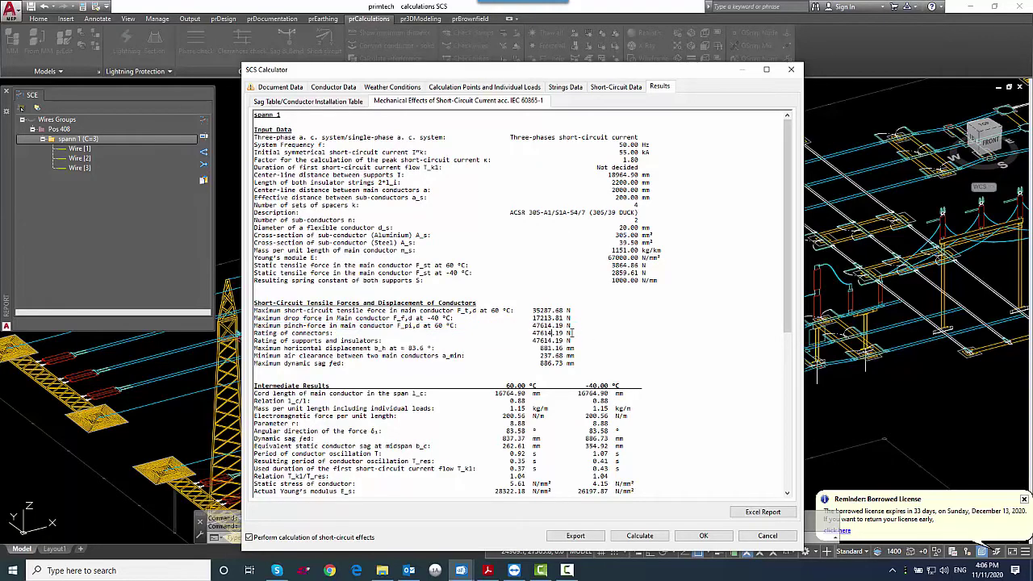
click(521, 334)
- Examine the maximum horizontal displacement and the remaining intermediate short-circuit results
scroll(542, 359, down, 1)
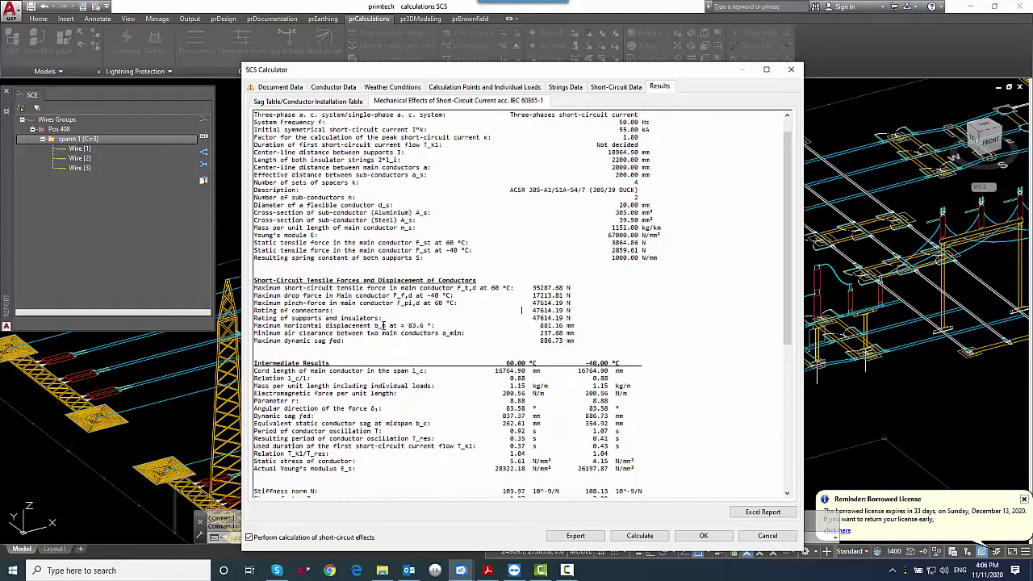
drag(403, 325, 539, 325)
click(694, 321)
scroll(574, 333, down, 5)
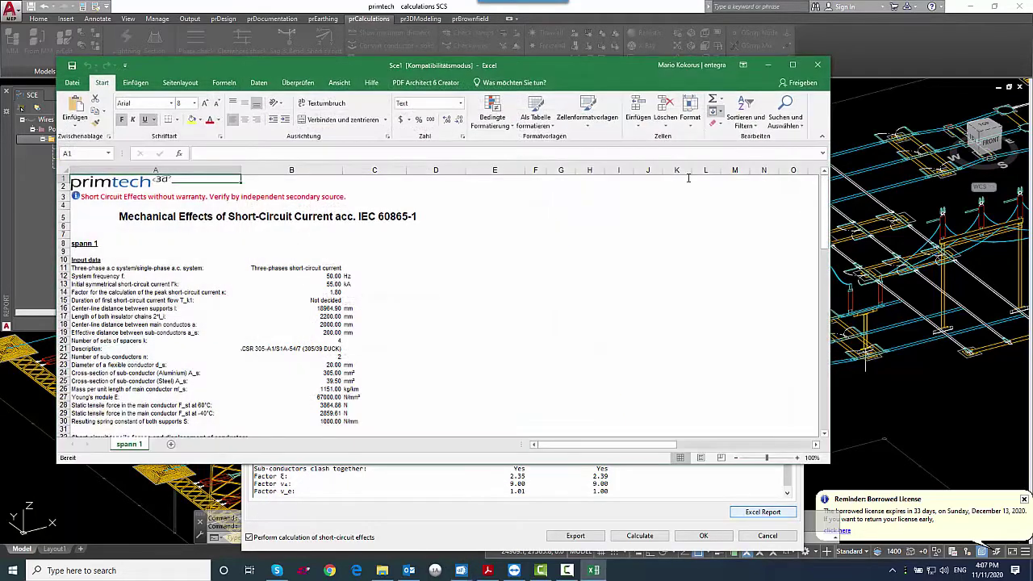
- Generate an Excel report of the mechanical short-circuit effects for review, and close it without saving
scroll(688, 178, down, 4)
click(816, 65)
click(515, 297)
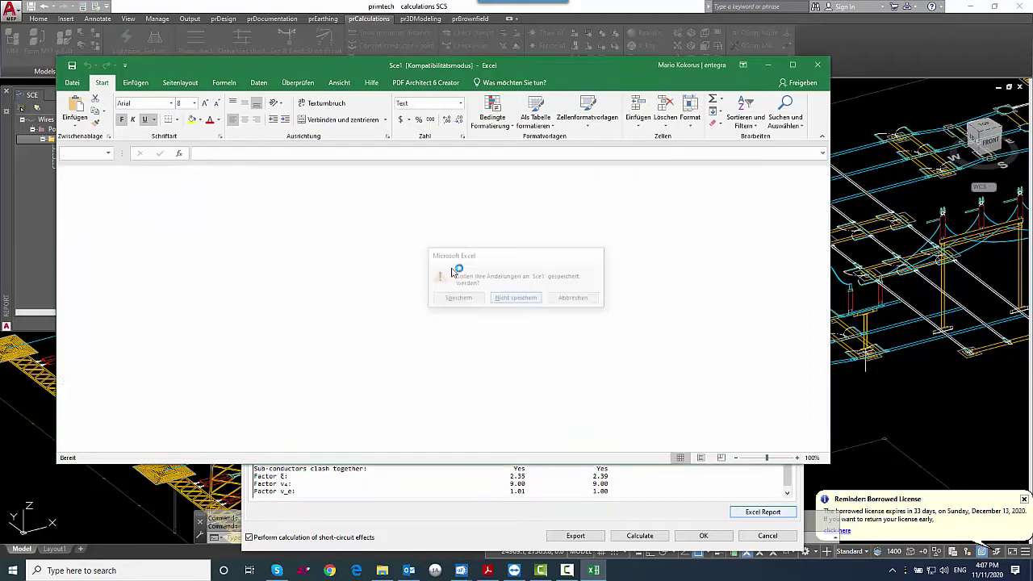
- Examine the sag table and conductor installation results for the span
click(296, 101)
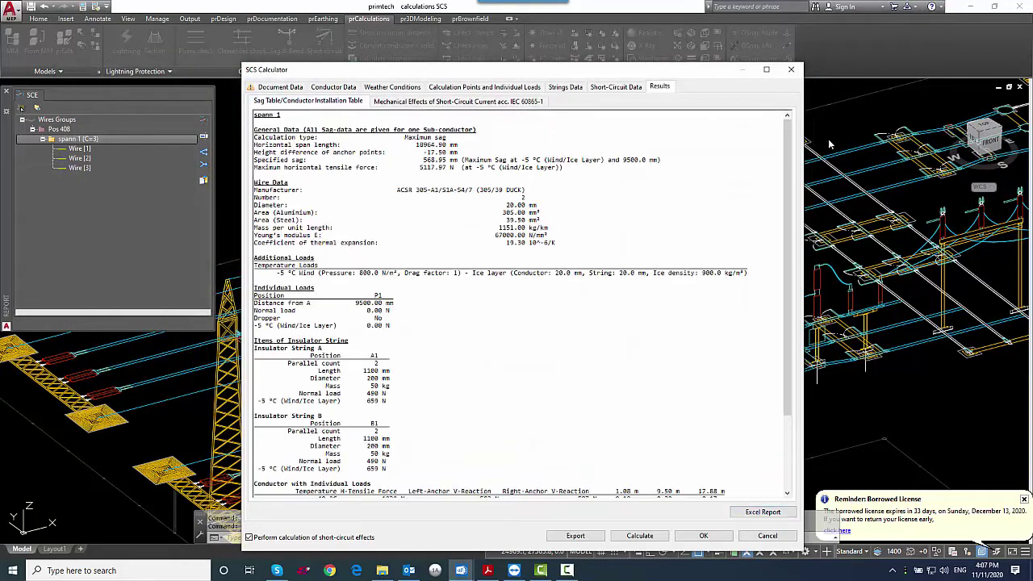